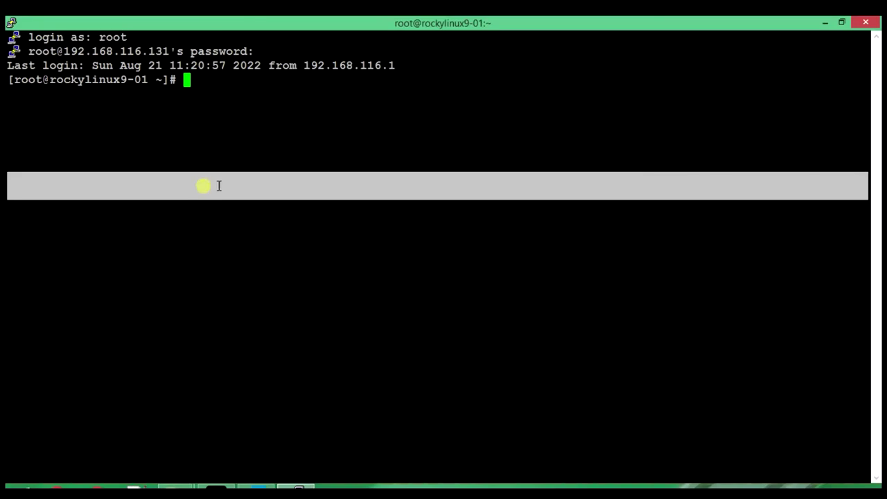
# Step: Show the Rocky Linux 9.0 (Blue Onyx) release and kernel 5.14.0-70.22.1.el9_0.x86_64
pyautogui.click(273, 159)
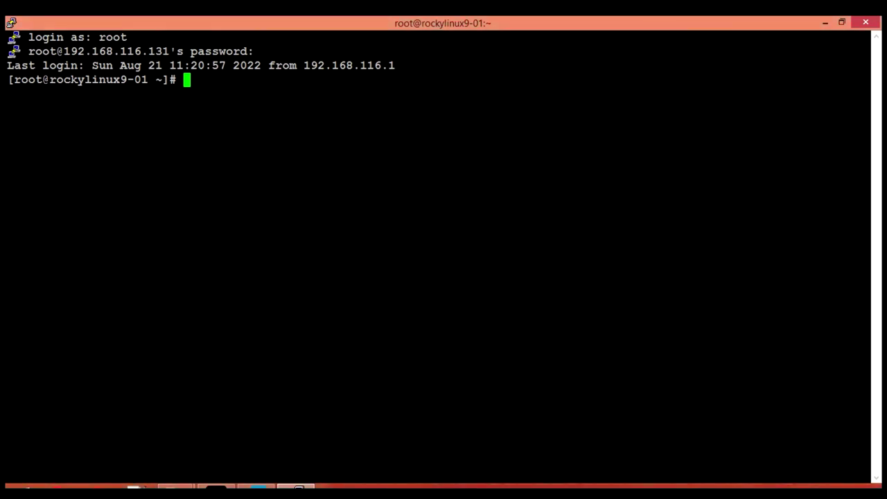
pyautogui.write('cat /etc/rock')
pyautogui.press('Tab')
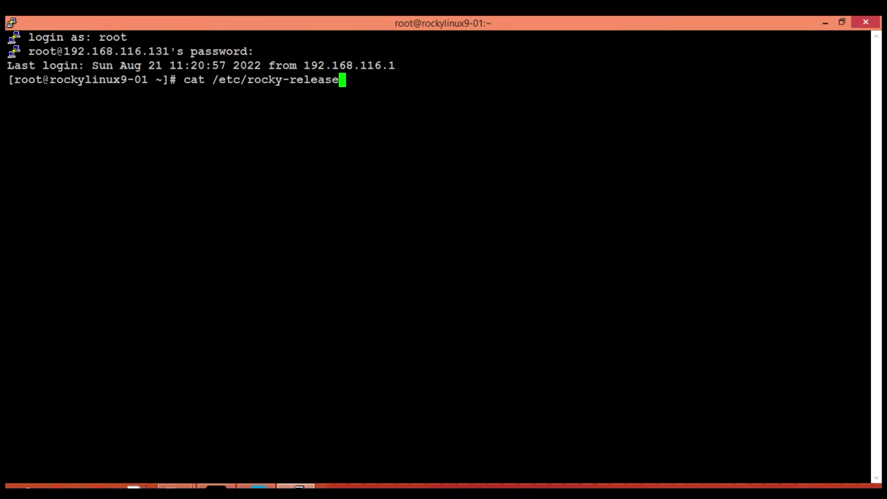
pyautogui.press('Return')
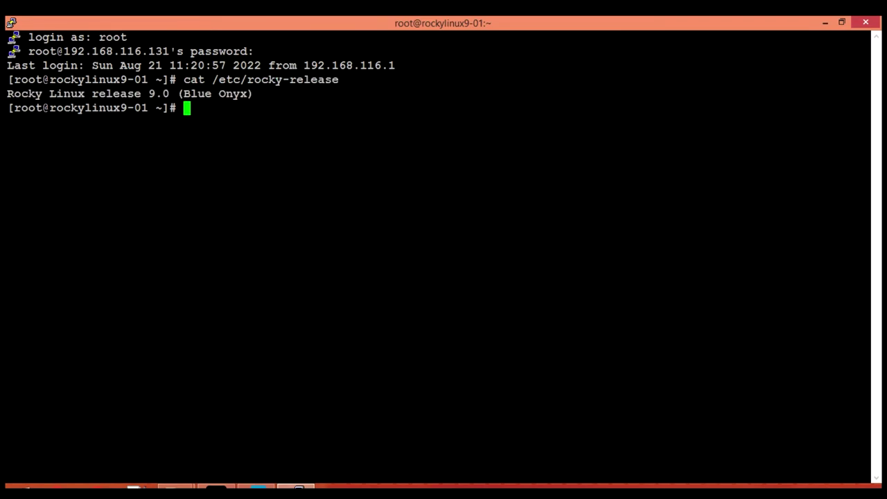
pyautogui.write('uname -r')
pyautogui.press('Return')
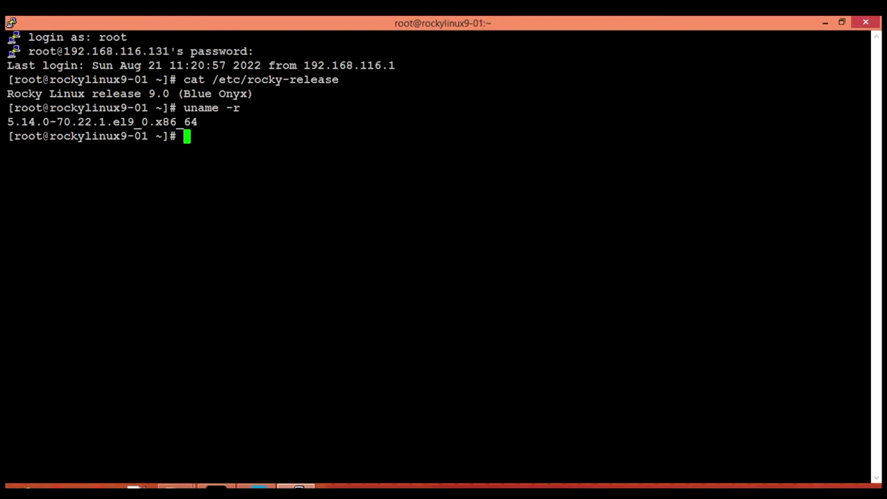
# Step: List CPU details with lscpu, then filter for Virtualization to confirm VT-x full virtualization
pyautogui.write('lscpu')
pyautogui.press('Return')
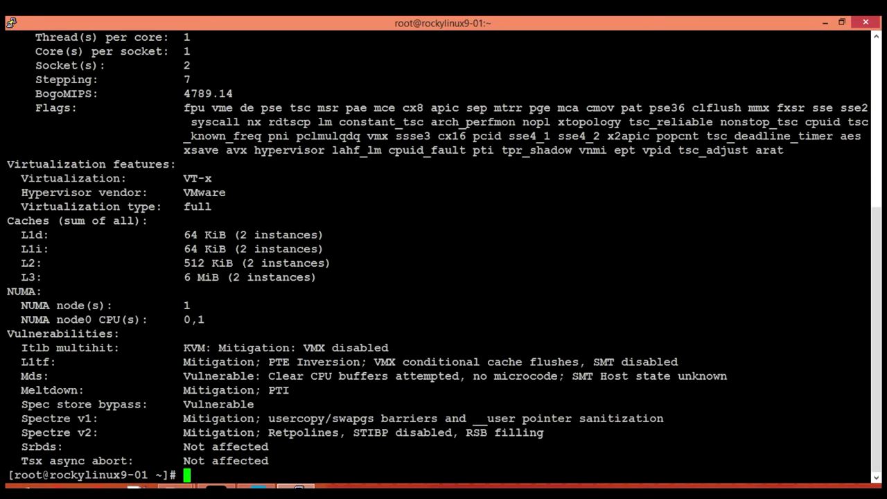
pyautogui.press('Up')
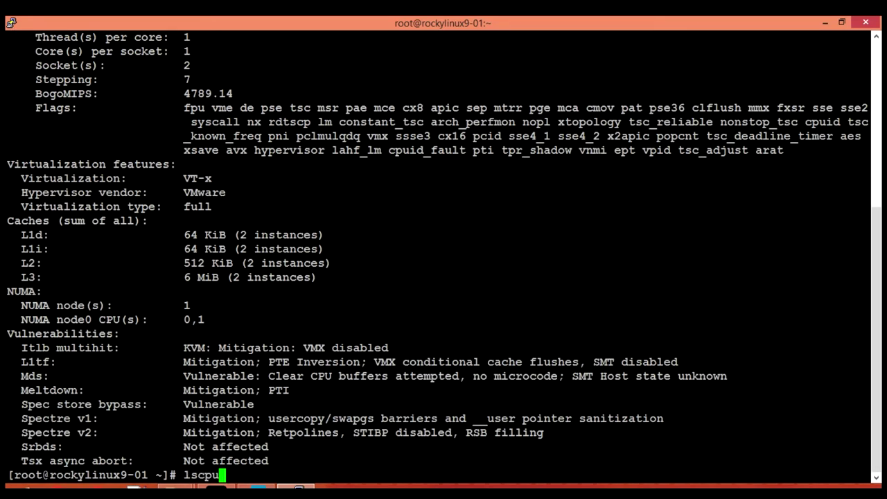
pyautogui.write('| grep ')
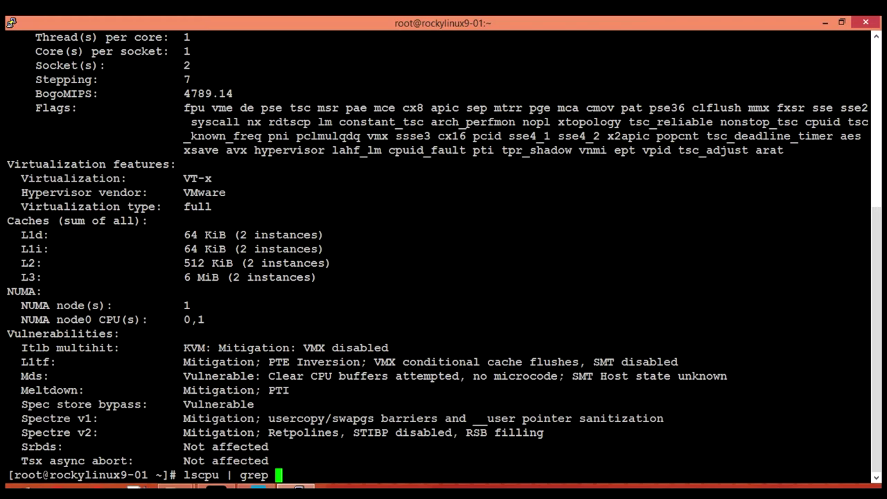
pyautogui.write('Virtualiza')
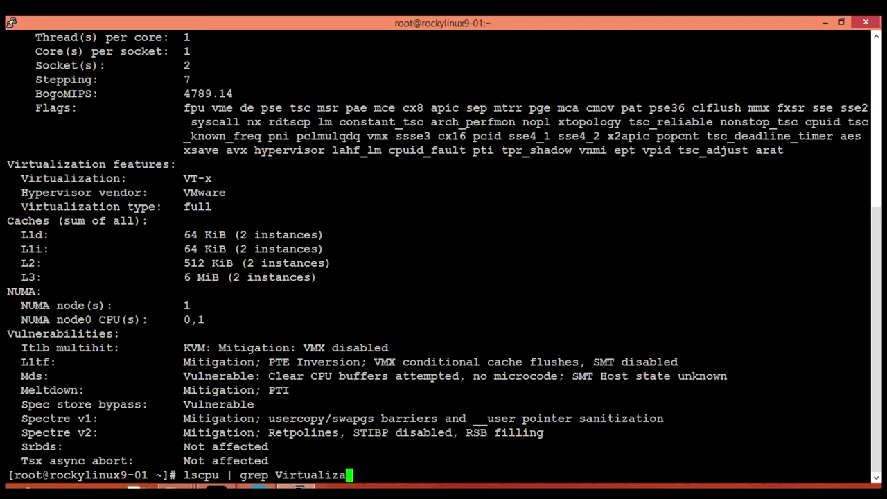
pyautogui.write('tion')
pyautogui.press('Return')
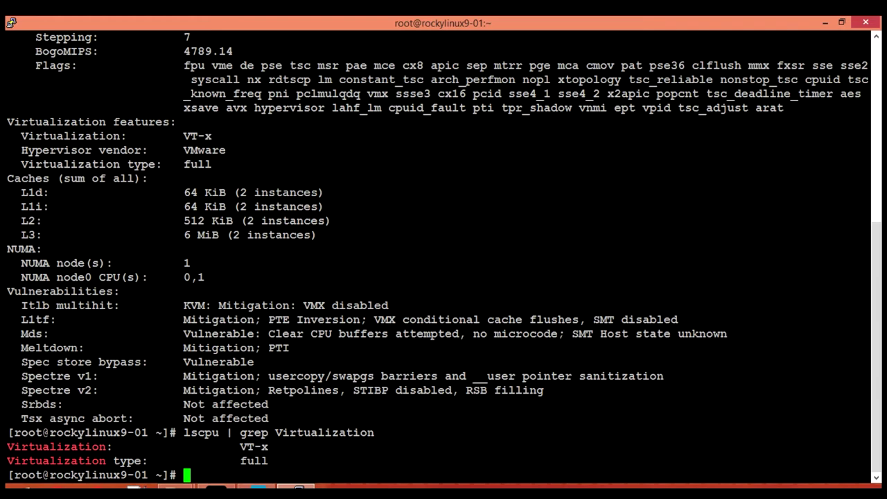
# Step: Set the hostname to kvm-01.centlinux.com and enter the vi /etc/hosts command
pyautogui.write('hostnamectl se')
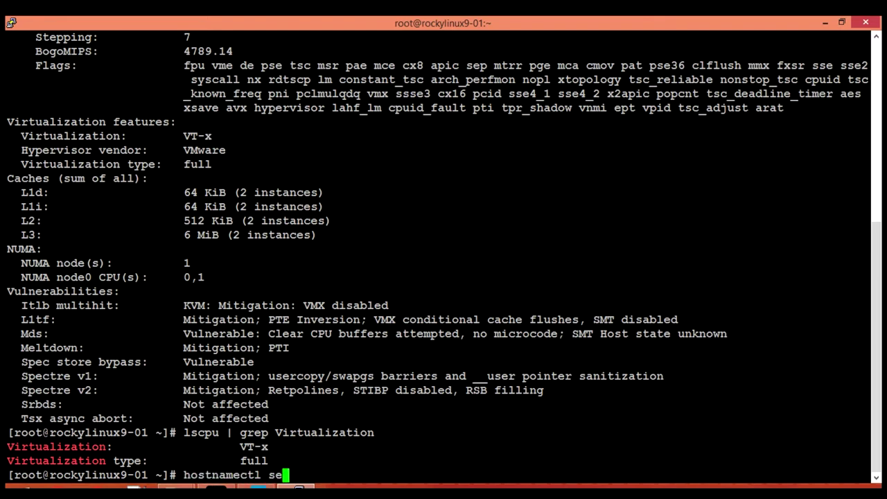
pyautogui.write('t-hostname ')
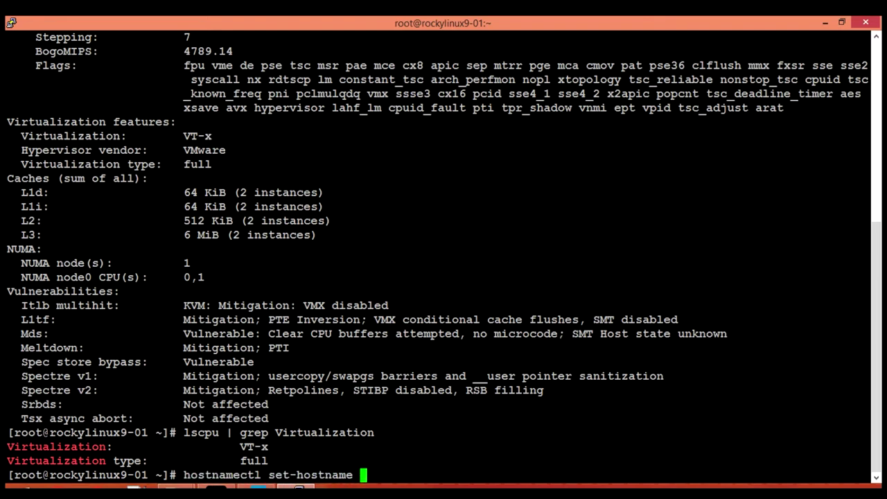
pyautogui.write('kvm-01.centlinux.com')
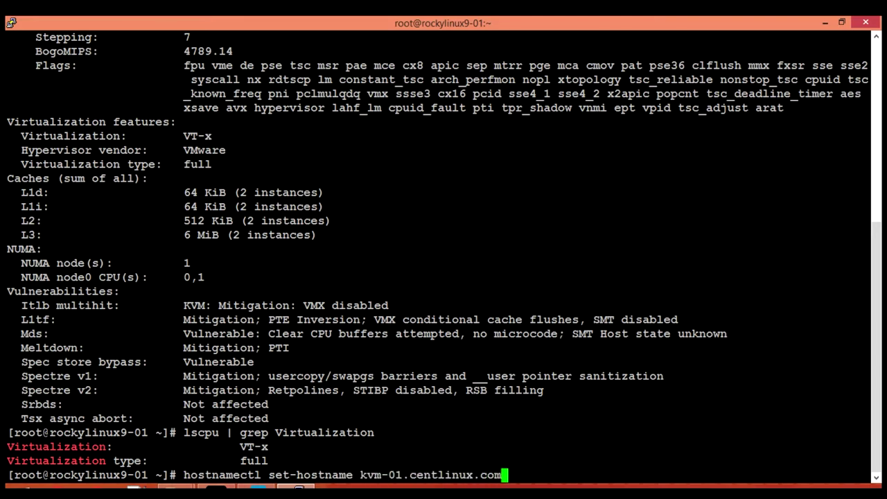
pyautogui.press('Return')
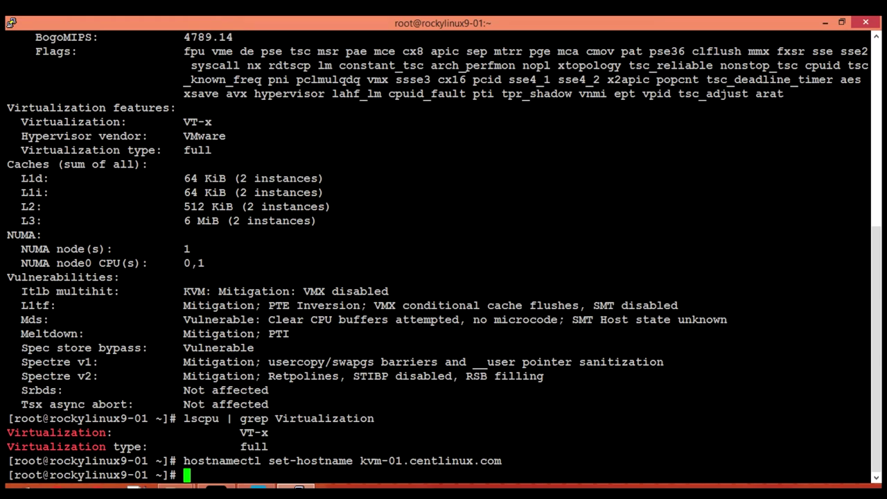
pyautogui.write('vi /etc')
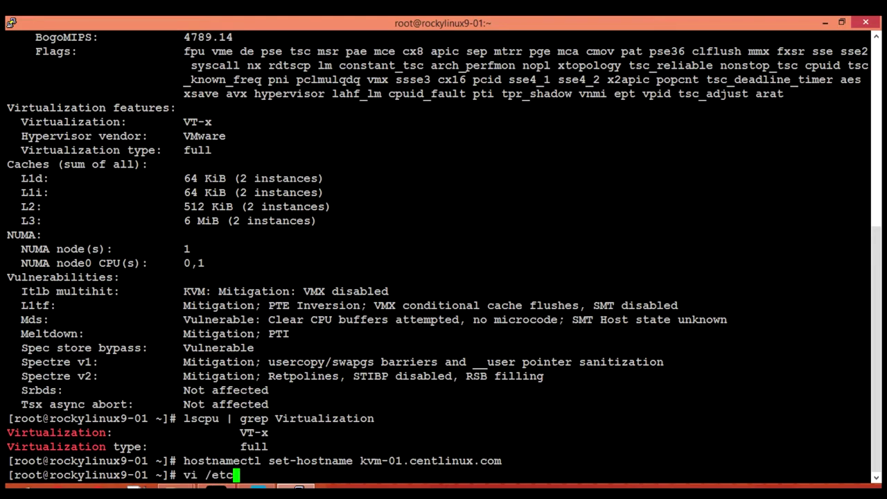
pyautogui.write('/hosts')
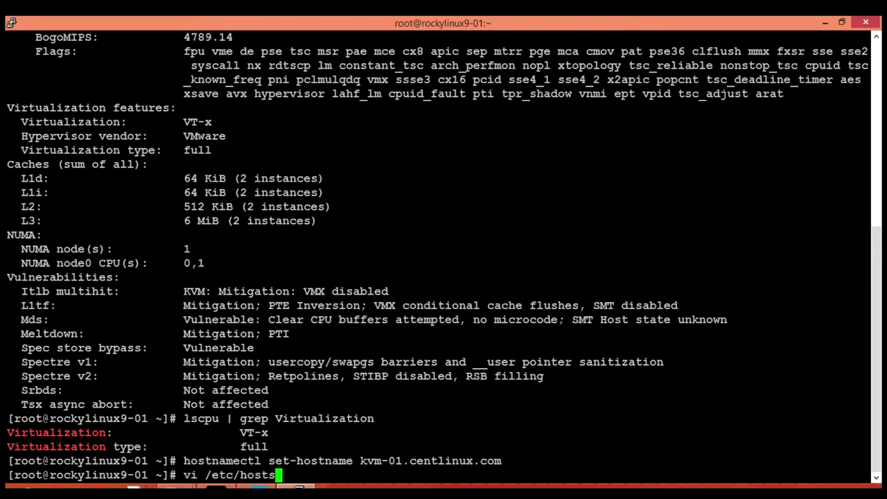
# Step: Append the line '192.168.116.131 kvm-01 kvm-01.centlinux.com' to /etc/hosts and save it
pyautogui.press('Return')
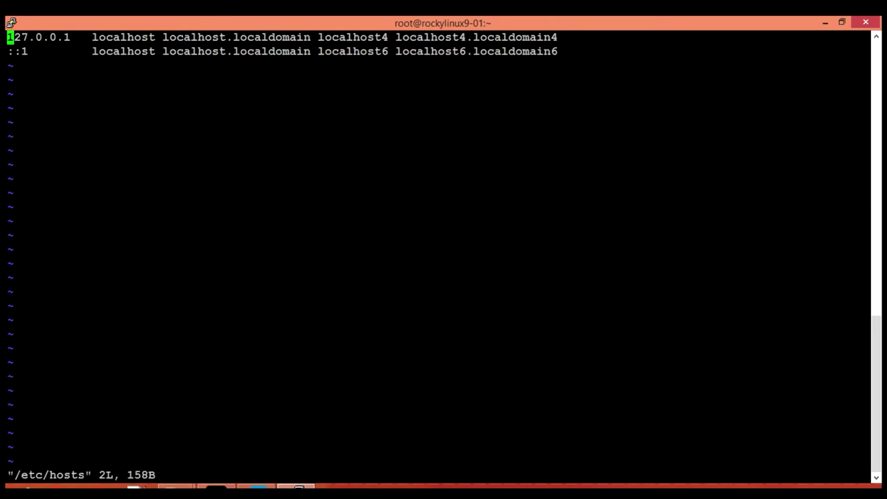
pyautogui.press('Down')
pyautogui.press('End')
pyautogui.press('a')
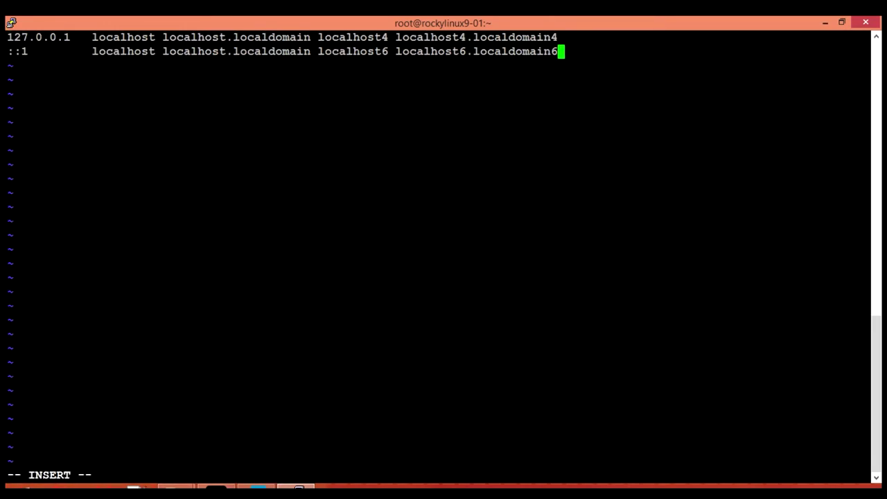
pyautogui.press('Return')
pyautogui.write('192.168')
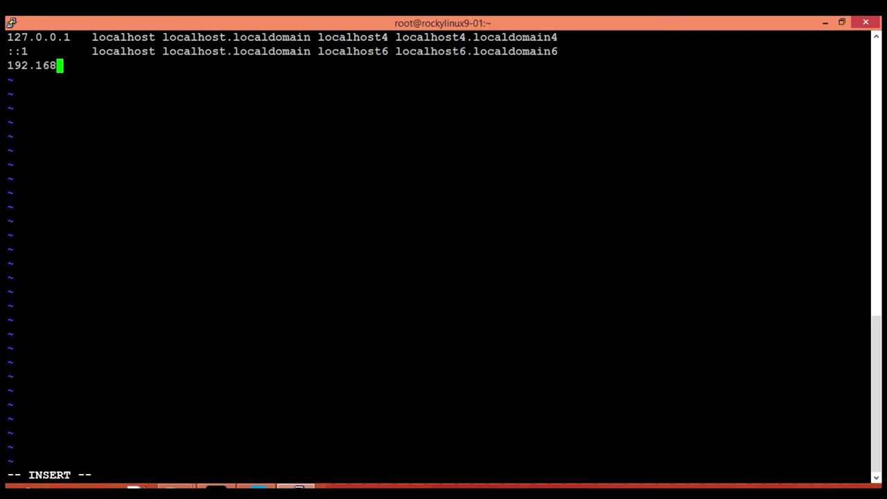
pyautogui.write('.116.131 ')
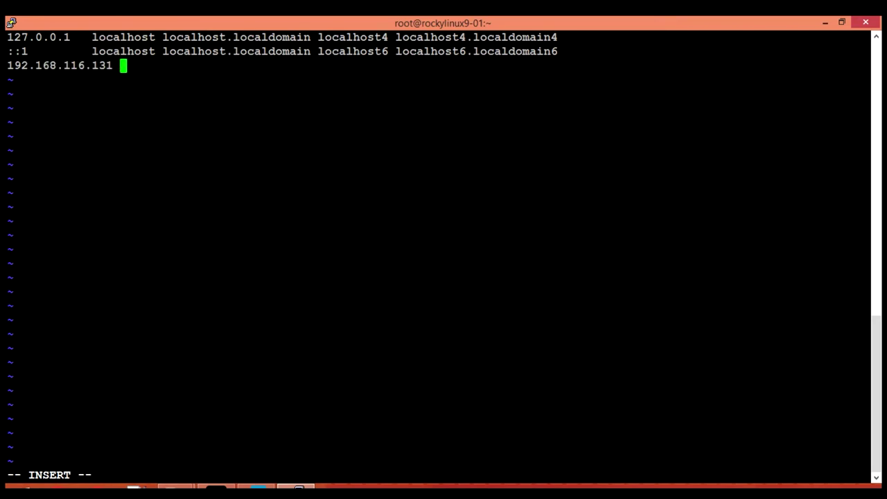
pyautogui.write('kvm-01 ')
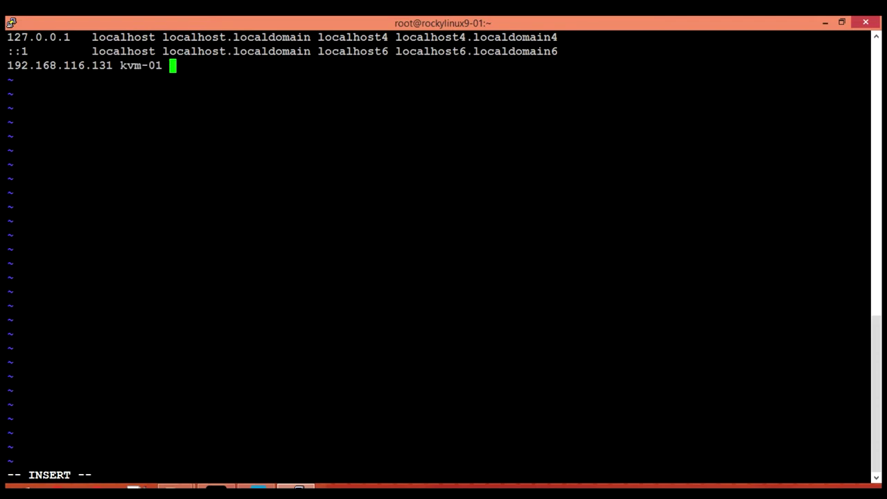
pyautogui.write('kvm-01.c')
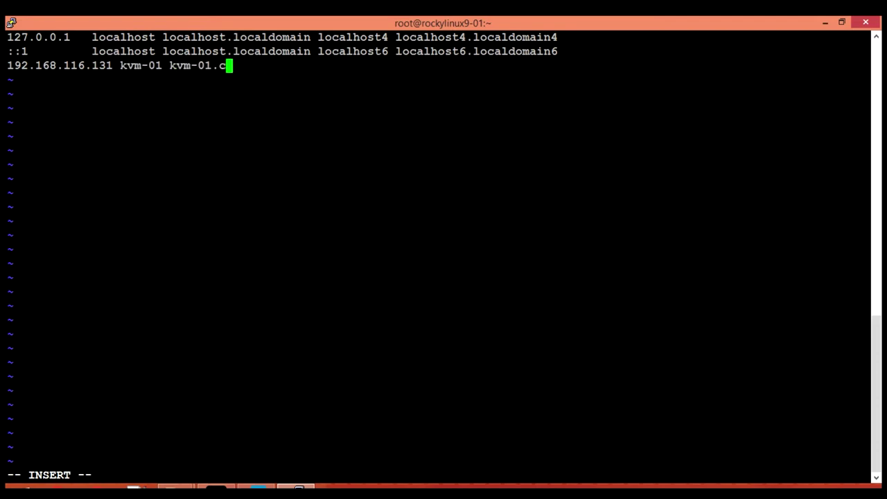
pyautogui.write('entlinux.com')
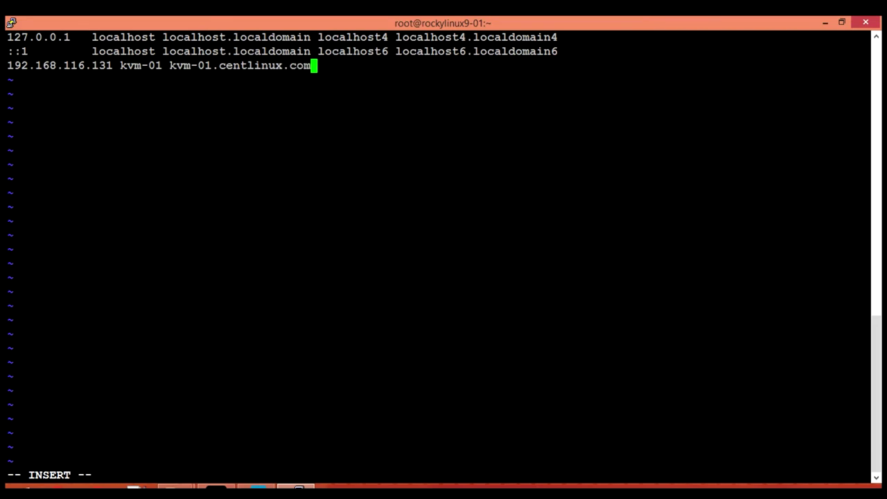
pyautogui.press('Escape')
pyautogui.write(':wq')
pyautogui.press('Return')
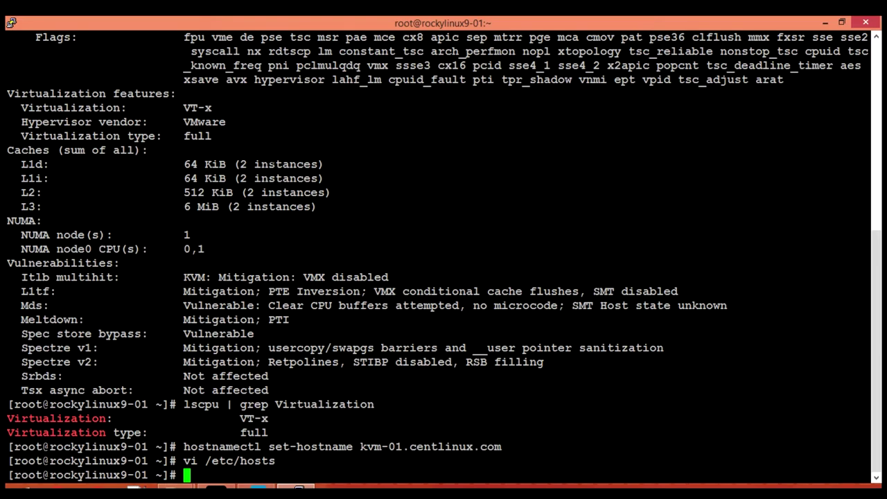
# Step: Ping kvm-01 briefly to confirm it responds with 0% packet loss
pyautogui.write('ping kvm-01')
pyautogui.press('Return')
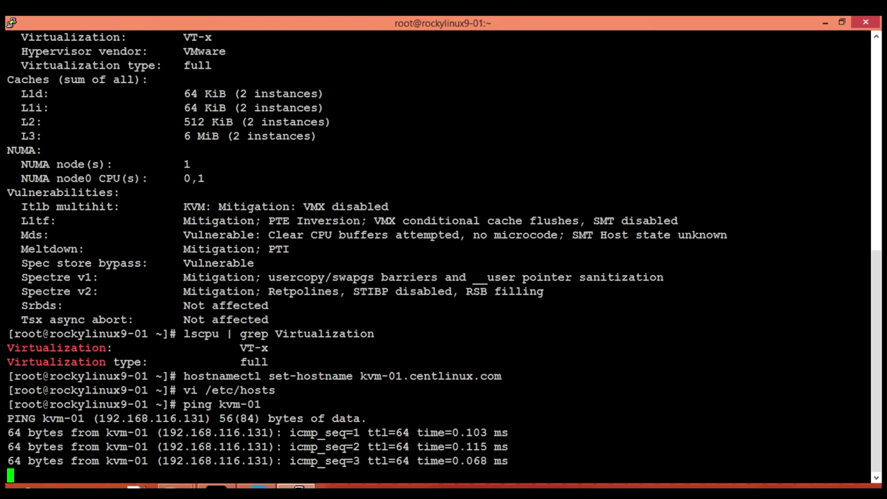
pyautogui.hotkey('ctrl', 'c')
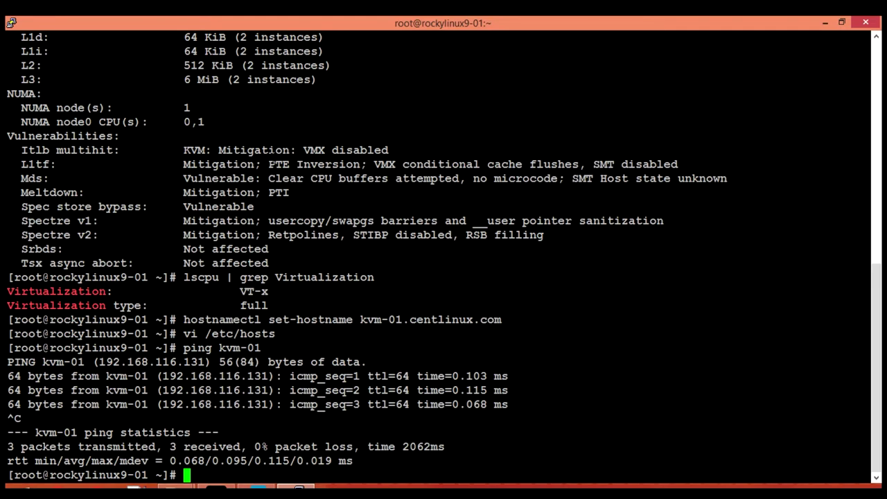
# Step: Rebuild the dnf metadata cache and run dnf update -y, which finds nothing to do
pyautogui.write('dnf makec')
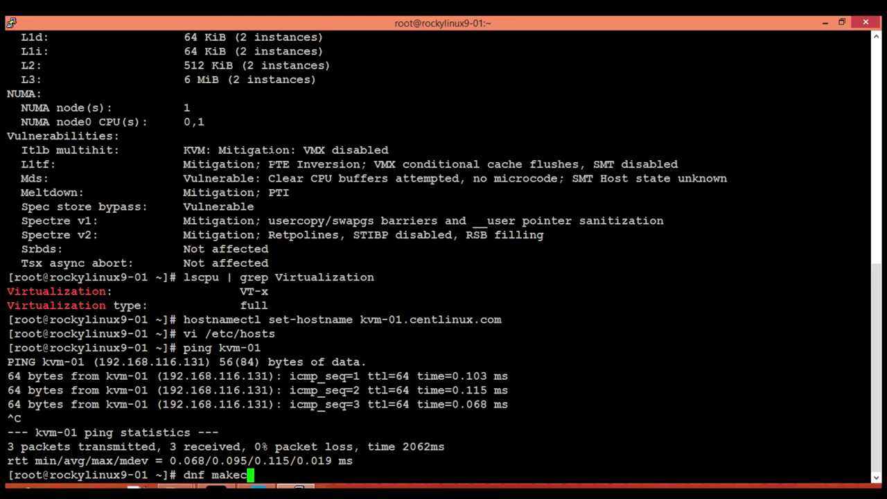
pyautogui.write('ache')
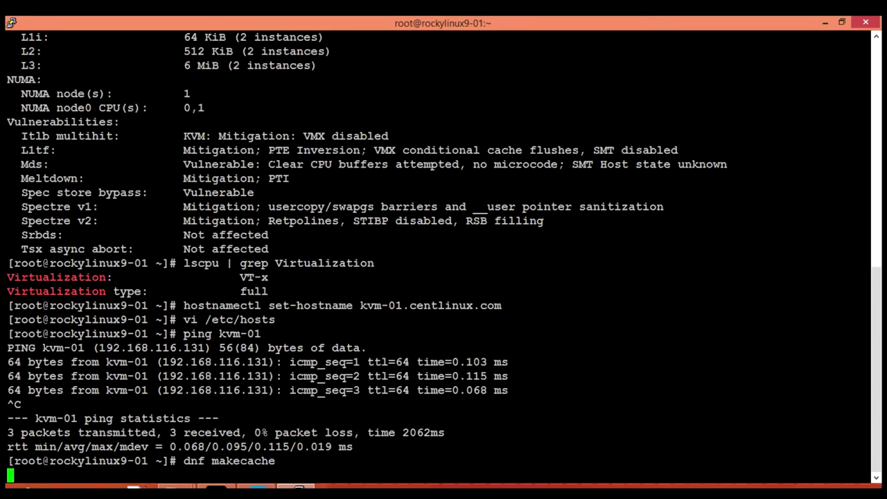
pyautogui.press('Return')
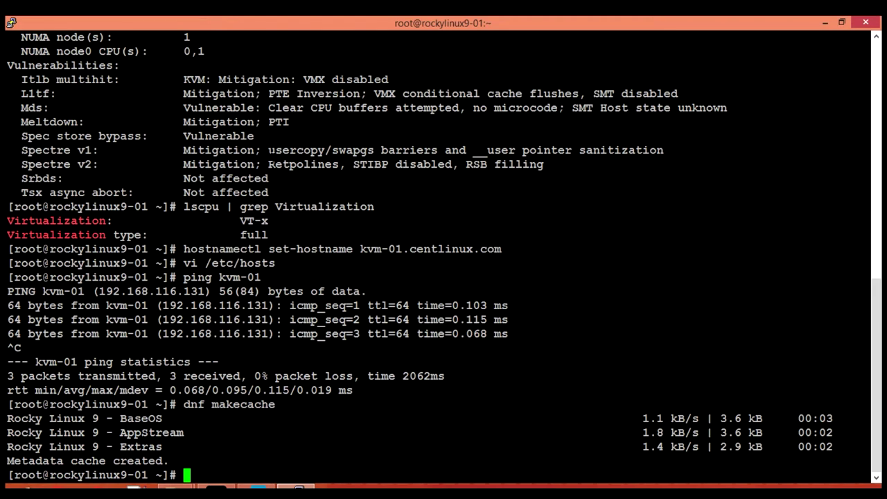
pyautogui.write('dnf update -y')
pyautogui.press('Return')
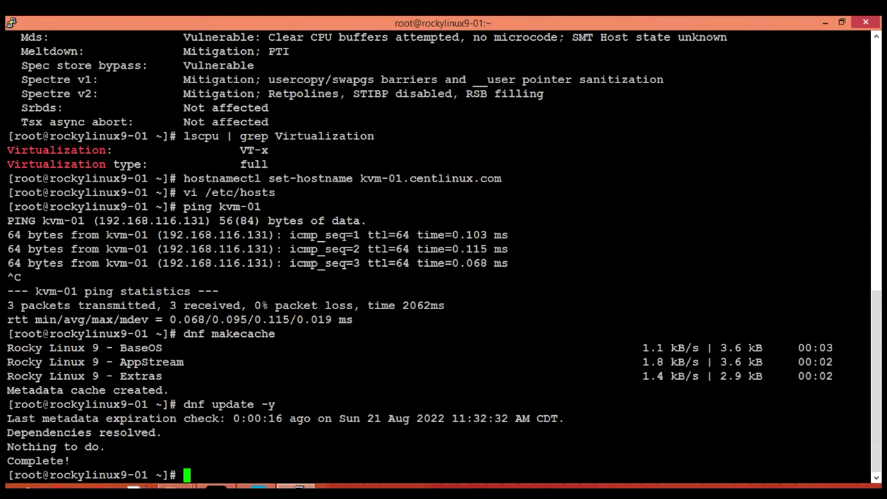
pyautogui.write('dnf ')
pyautogui.write('cl')
# Step: Run a mistyped dnf command for qemu-kvm, qemu-img, libvirt and virt-install, which fails
pyautogui.press('BackSpace')
pyautogui.press('BackSpace')
pyautogui.press('BackSpace')
pyautogui.write('qemu')
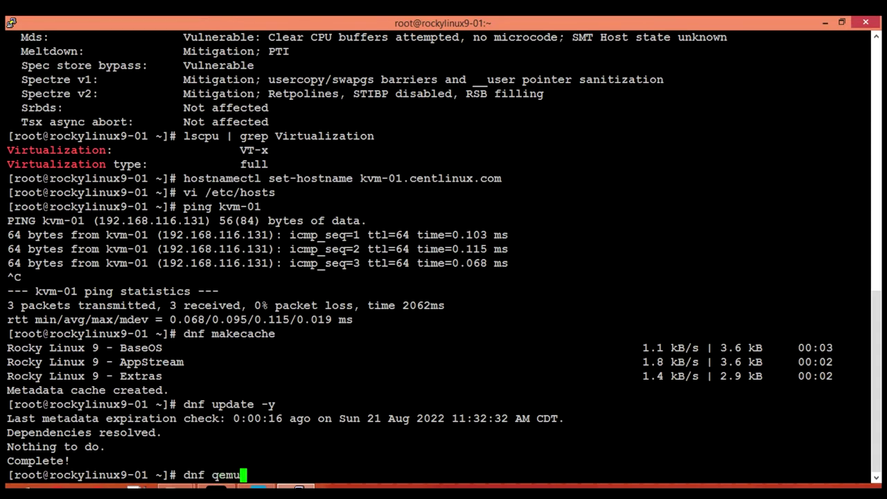
pyautogui.write('-kvm qemu-')
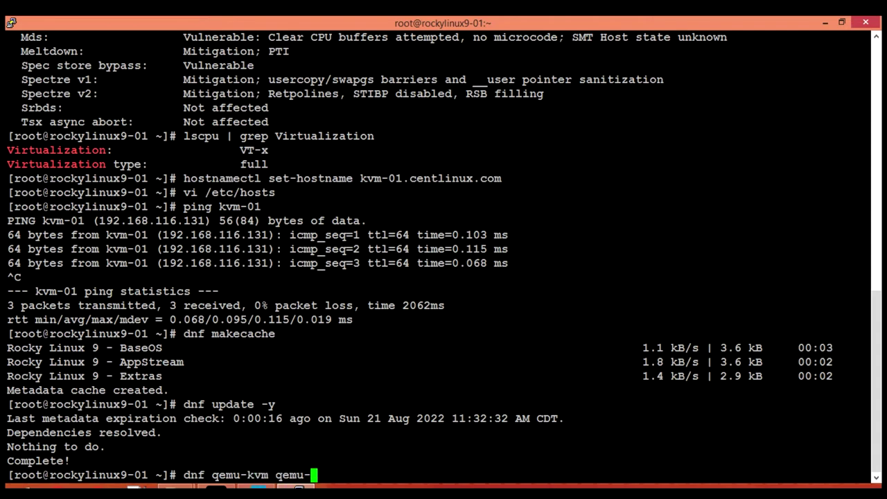
pyautogui.write('img libvirt ')
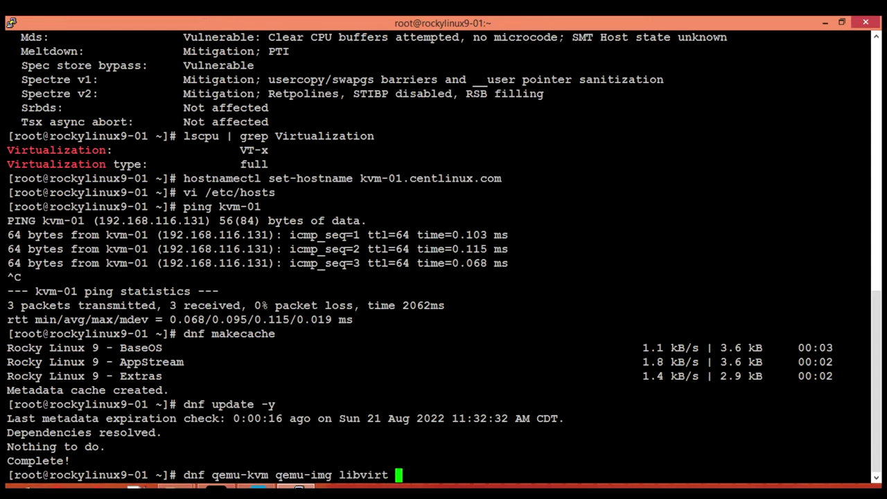
pyautogui.write('virt-ins')
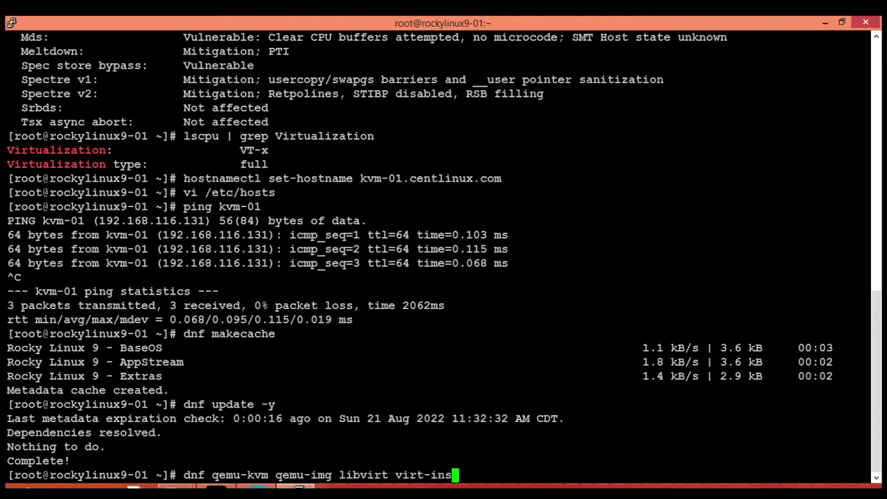
pyautogui.write('tall -y')
pyautogui.press('Return')
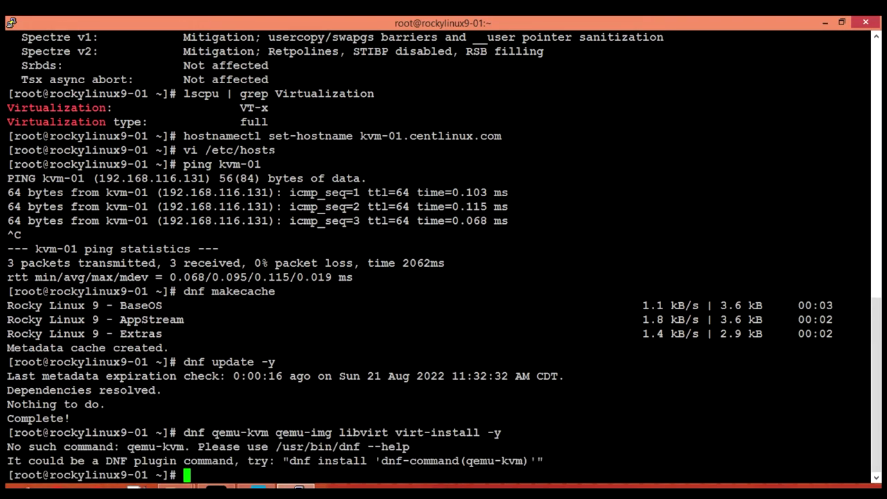
# Step: Correct it to 'dnf install qemu-kvm qemu-img libvirt virt-install -y' and install the 168 packages
pyautogui.press('Up')
pyautogui.press('Left')
pyautogui.press('Left')
pyautogui.press('Left')
pyautogui.press('Left')
pyautogui.press('Left')
pyautogui.press('Left')
pyautogui.press('Left')
pyautogui.press('Left')
pyautogui.press('Left')
pyautogui.press('Left')
pyautogui.press('Left')
pyautogui.press('Left')
pyautogui.press('Left')
pyautogui.press('Left')
pyautogui.press('Left')
pyautogui.press('Left')
pyautogui.press('Left')
pyautogui.press('Left')
pyautogui.press('Left')
pyautogui.press('Left')
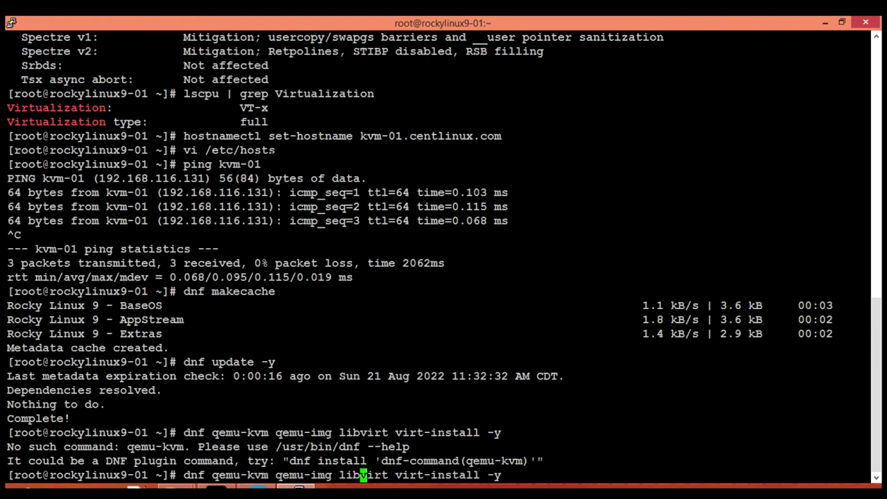
pyautogui.press('Left')
pyautogui.press('Delete')
pyautogui.write('_')
pyautogui.press('Right')
pyautogui.press('Right')
pyautogui.press('Right')
pyautogui.press('Right')
pyautogui.press('Right')
pyautogui.press('Left')
pyautogui.press('Left')
pyautogui.press('Left')
pyautogui.press('Left')
pyautogui.press('Left')
pyautogui.press('Left')
pyautogui.press('Left')
pyautogui.press('Left')
pyautogui.press('Left')
pyautogui.press('Left')
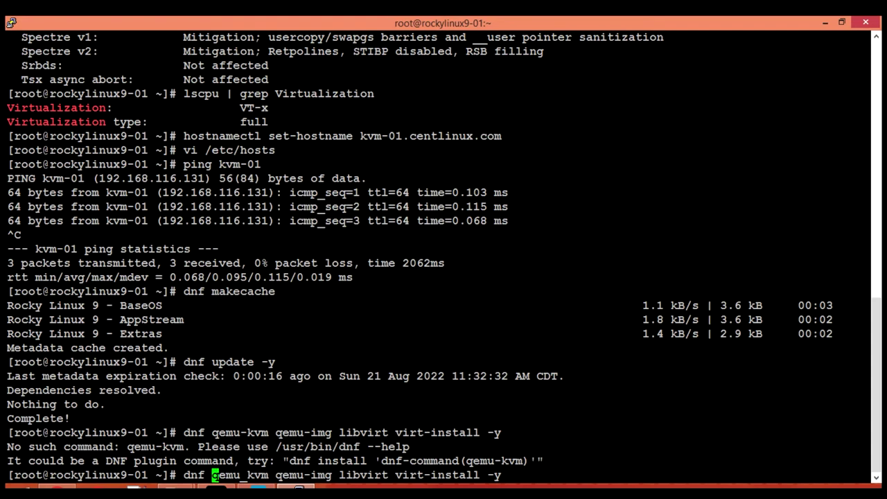
pyautogui.write('install')
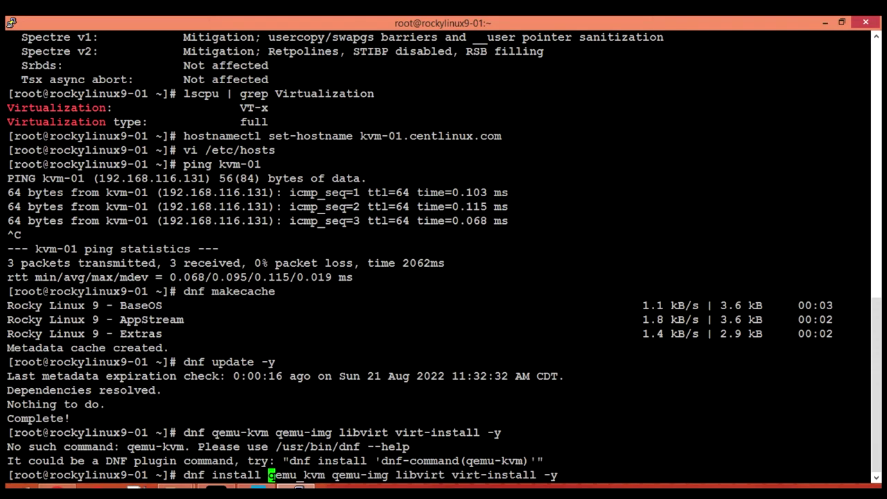
pyautogui.press('End')
pyautogui.press('Left')
pyautogui.press('Left')
pyautogui.press('Left')
pyautogui.press('Left')
pyautogui.press('Left')
pyautogui.press('Left')
pyautogui.press('Left')
pyautogui.press('Left')
pyautogui.press('Left')
pyautogui.press('Left')
pyautogui.press('Left')
pyautogui.press('Left')
pyautogui.press('Left')
pyautogui.press('Left')
pyautogui.press('Left')
pyautogui.press('Left')
pyautogui.press('Left')
pyautogui.press('Left')
pyautogui.press('Left')
pyautogui.press('Left')
pyautogui.press('Delete')
pyautogui.write('-')
pyautogui.press('End')
pyautogui.press('Return')
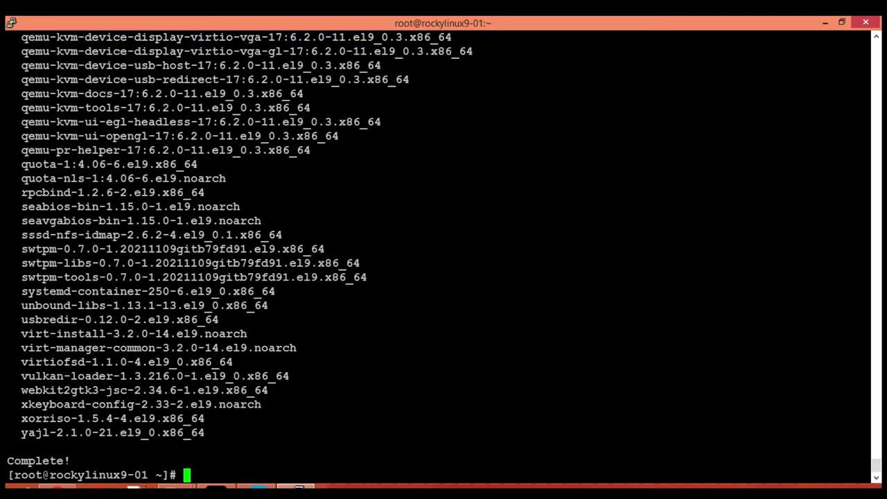
# Step: Run virt-host-validate; QEMU checks pass except IOMMU and secure guest warnings
pyautogui.write('virt-install')
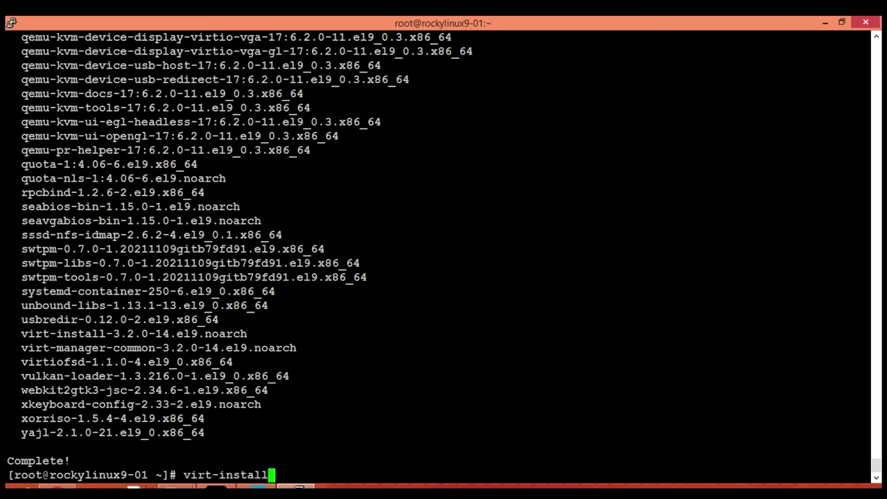
pyautogui.press('BackSpace')
pyautogui.press('BackSpace')
pyautogui.press('BackSpace')
pyautogui.press('BackSpace')
pyautogui.press('BackSpace')
pyautogui.press('BackSpace')
pyautogui.press('BackSpace')
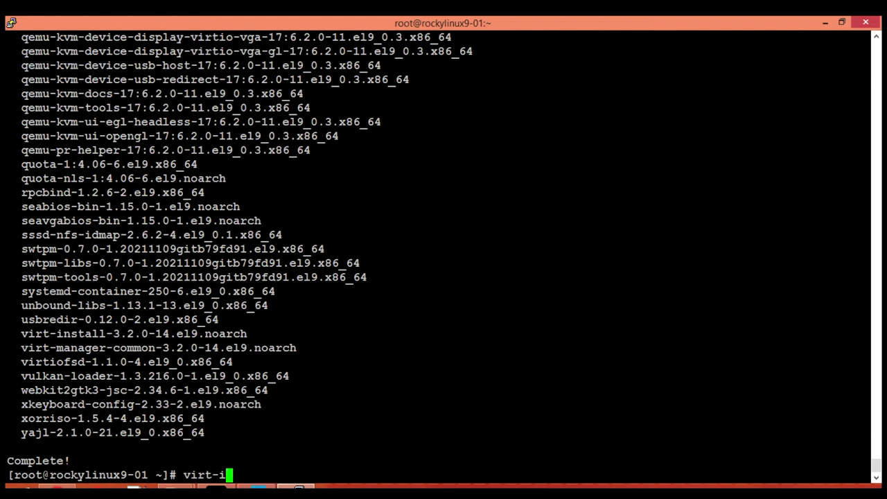
pyautogui.write('hpos')
pyautogui.press('BackSpace')
pyautogui.press('BackSpace')
pyautogui.press('BackSpace')
pyautogui.write('ost-validate')
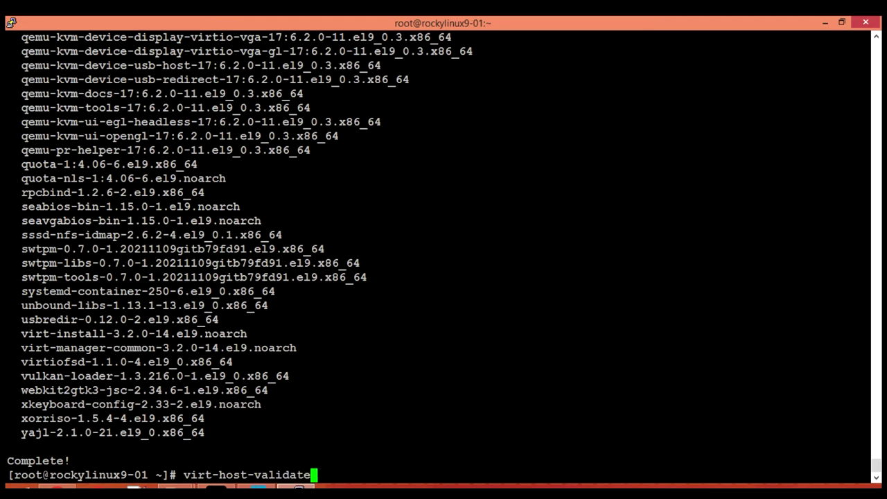
pyautogui.press('Return')
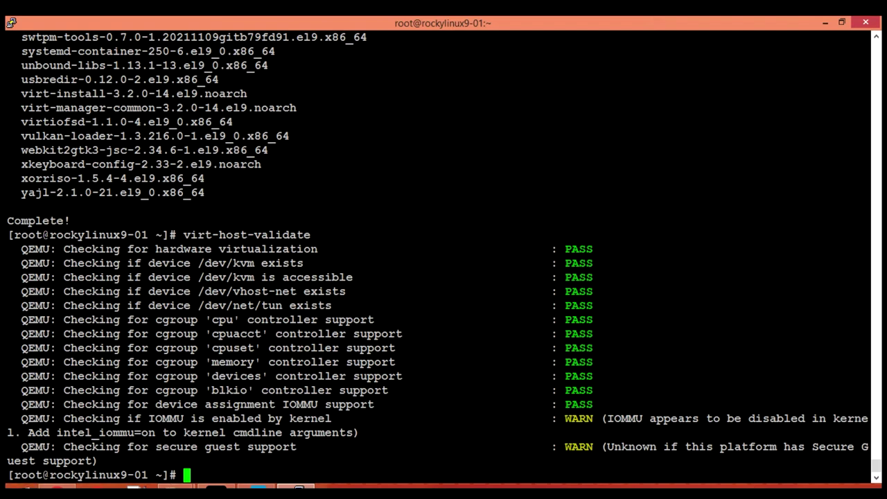
pyautogui.moveTo(156, 447); pyautogui.dragTo(297, 447)
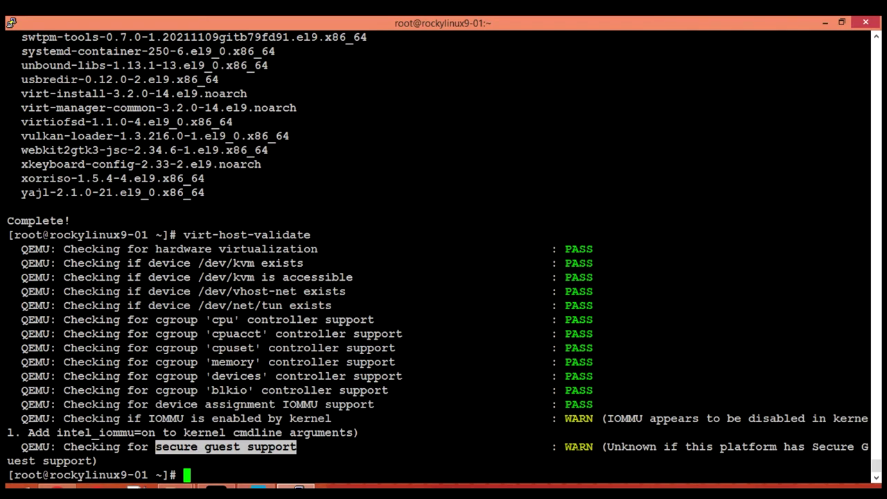
pyautogui.click(537, 450)
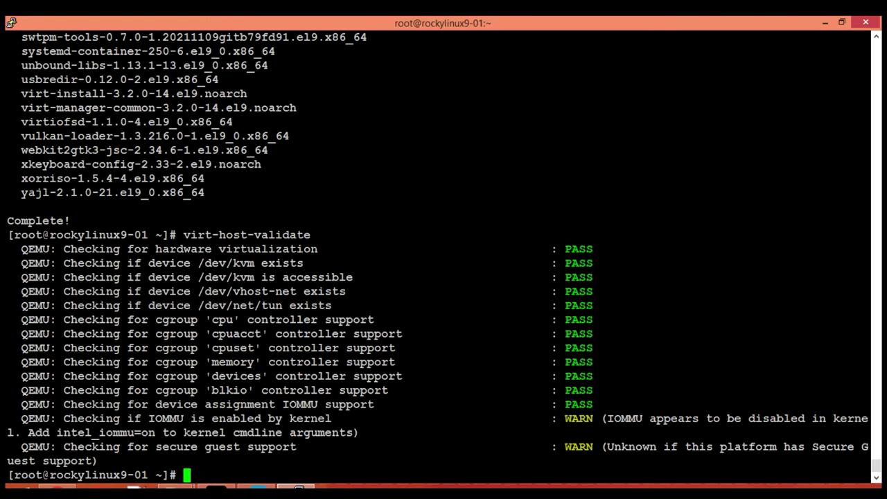
pyautogui.doubleClick(579, 446)
pyautogui.moveTo(159, 447); pyautogui.dragTo(297, 447)
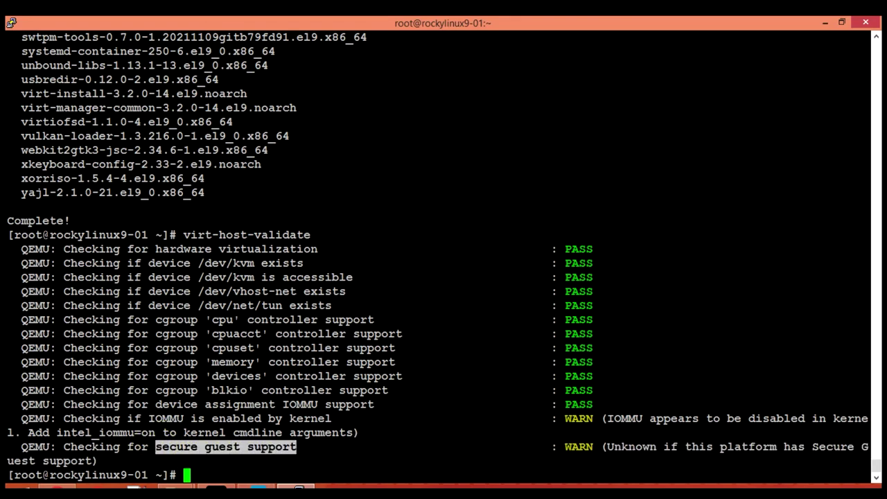
pyautogui.click(612, 444)
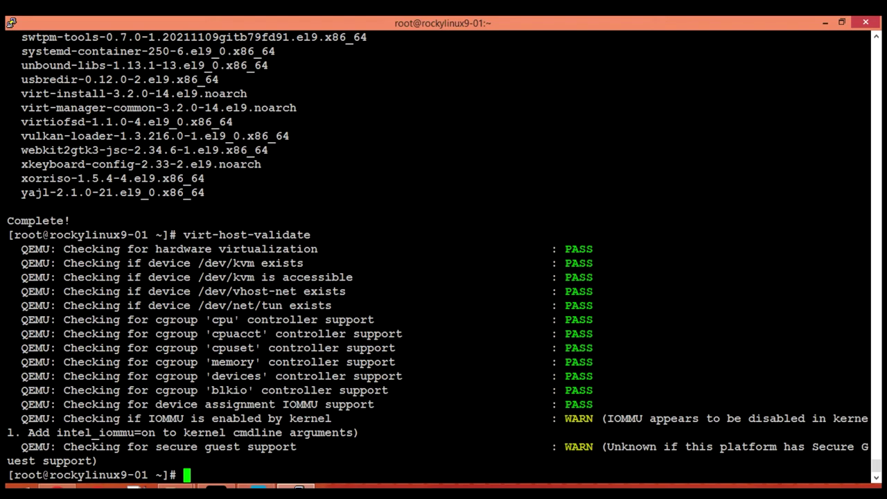
# Step: Append intel_iommu=on iommu=pt to GRUB_CMDLINE_LINUX in /etc/default/grub and save the file
pyautogui.write('vi /etc/')
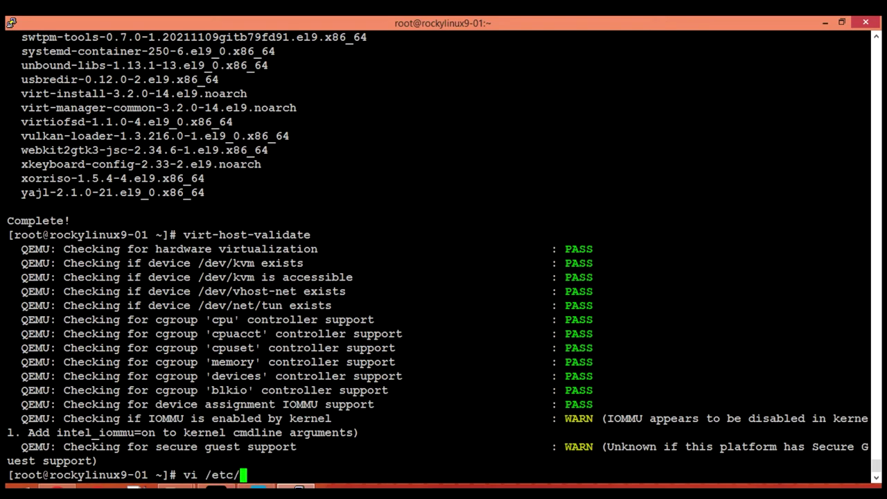
pyautogui.write('default/')
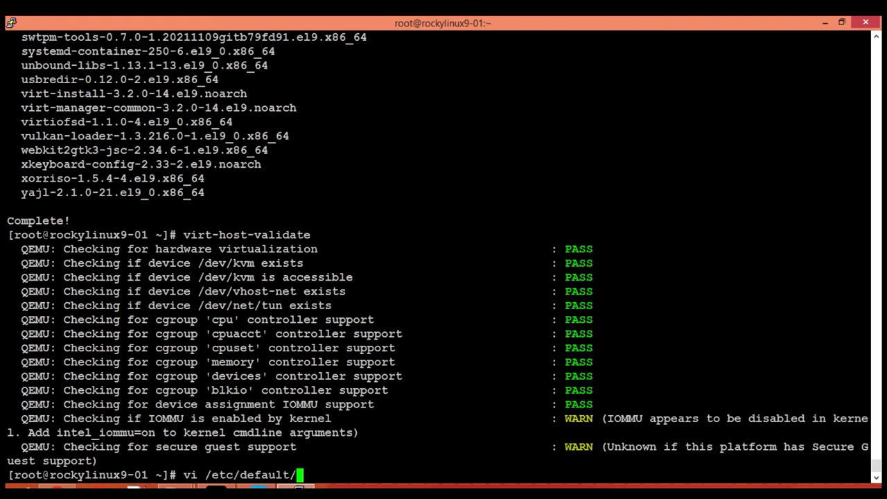
pyautogui.write('gr')
pyautogui.press('Tab')
pyautogui.press('Return')
pyautogui.press('Down')
pyautogui.press('Down')
pyautogui.press('Down')
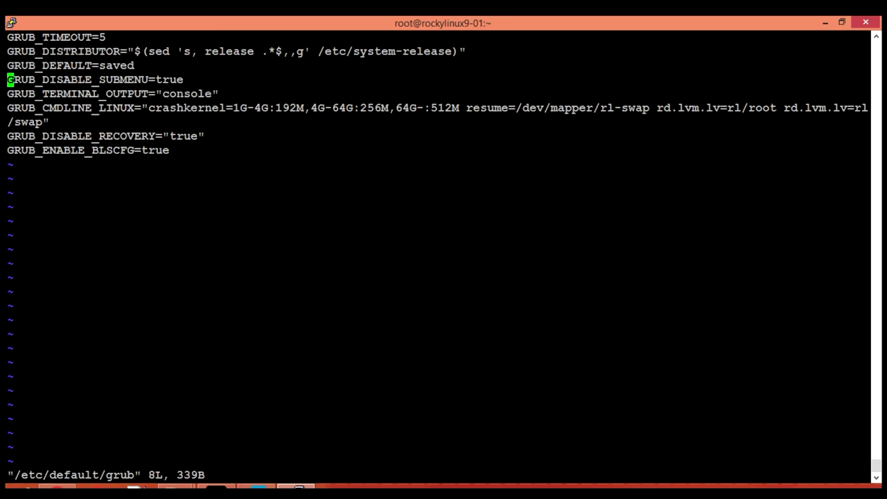
pyautogui.press('Down')
pyautogui.press('Down')
pyautogui.press('Right')
pyautogui.press('Right')
pyautogui.press('Right')
pyautogui.press('Right')
pyautogui.press('Right')
pyautogui.press('Right')
pyautogui.press('Right')
pyautogui.press('Right')
pyautogui.press('Right')
pyautogui.press('Right')
pyautogui.press('Right')
pyautogui.press('Right')
pyautogui.press('Right')
pyautogui.press('Left')
pyautogui.press('Right')
pyautogui.press('Right')
pyautogui.press('Right')
pyautogui.press('Right')
pyautogui.press('Right')
pyautogui.press('Right')
pyautogui.press('Right')
pyautogui.press('End')
pyautogui.write('i ')
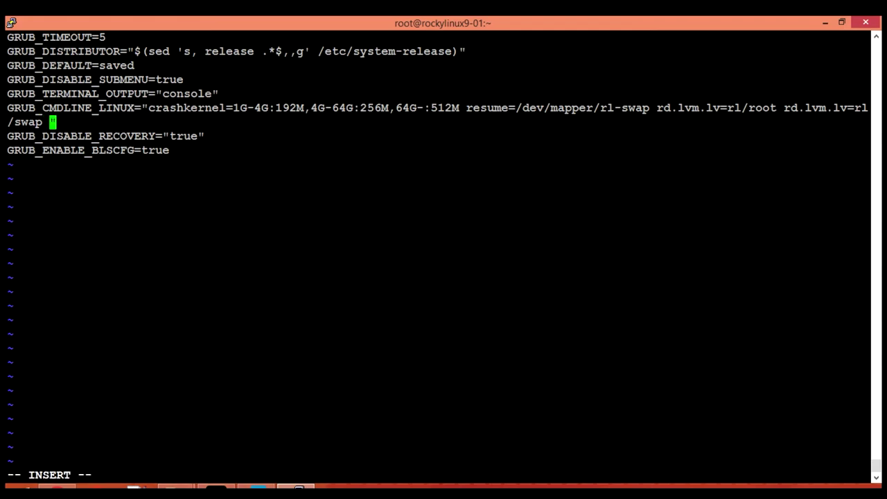
pyautogui.write('intel_iommu')
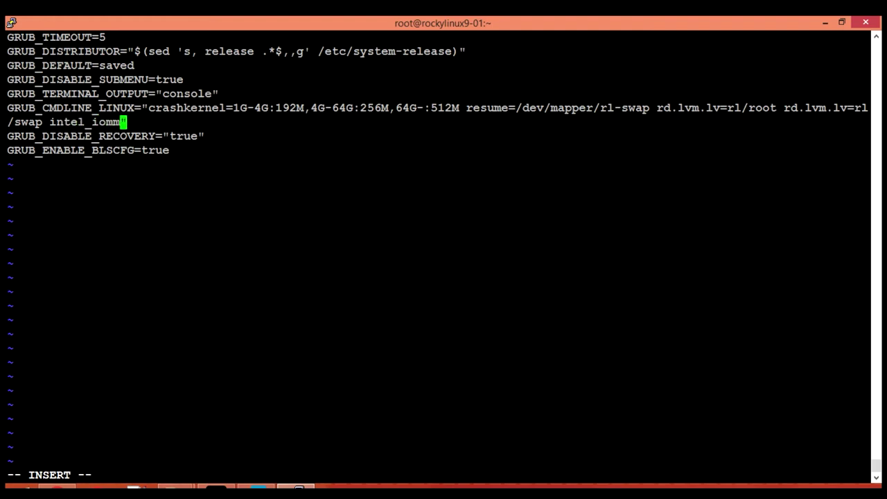
pyautogui.write('=on iomm')
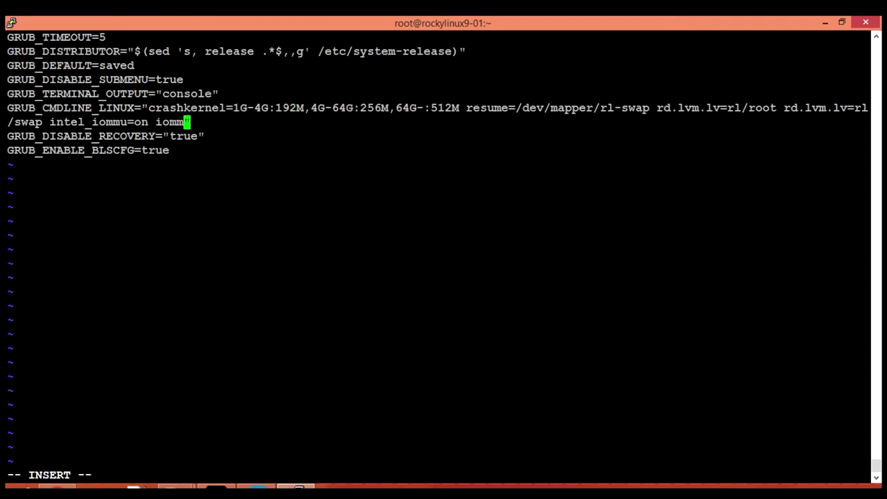
pyautogui.write('u=pt')
pyautogui.press('Escape')
pyautogui.write(':wq')
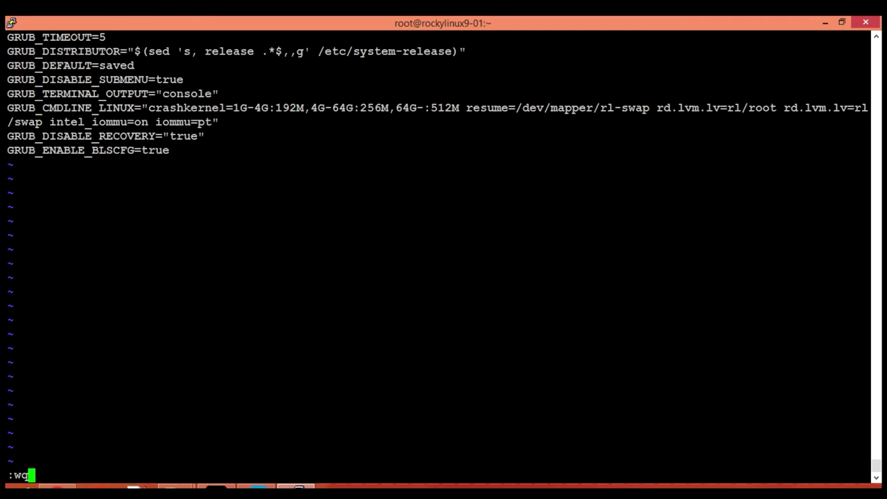
pyautogui.press('Return')
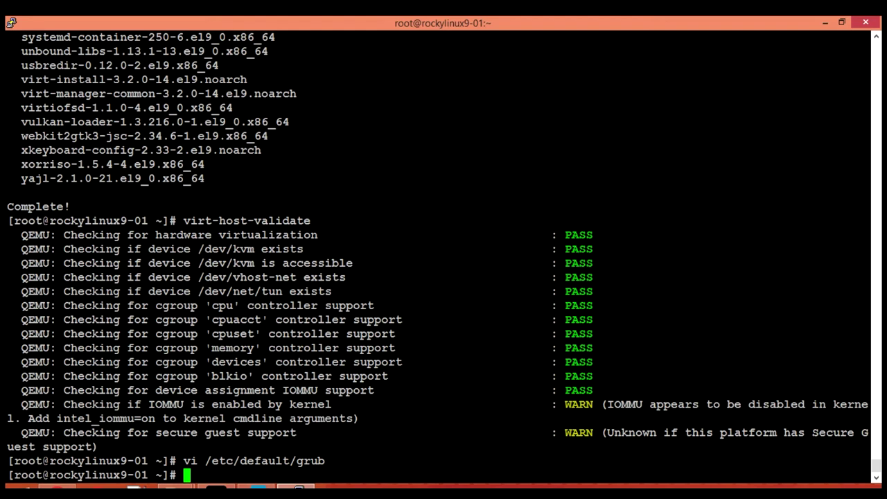
# Step: Regenerate /boot/grub2/grub.cfg with grub2-mkconfig so it includes the IOMMU kernel arguments
pyautogui.write('grub2-mk')
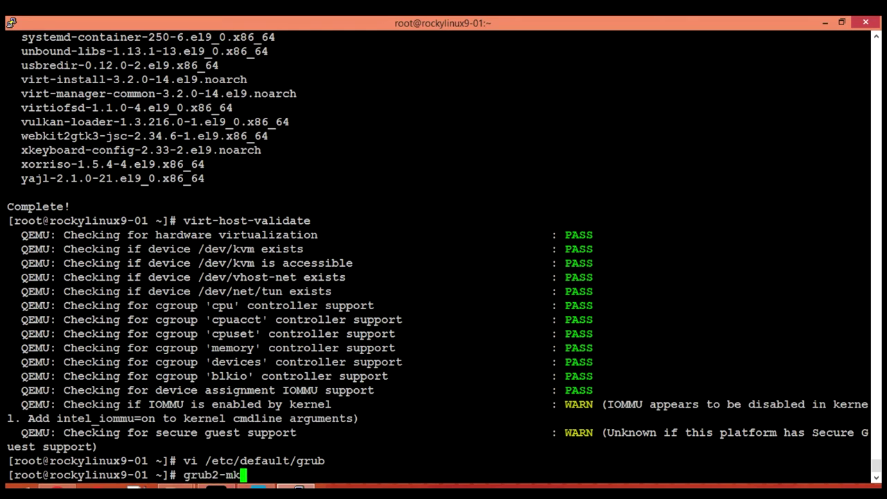
pyautogui.press('Tab')
pyautogui.press('Tab')
pyautogui.write('c')
pyautogui.press('Tab')
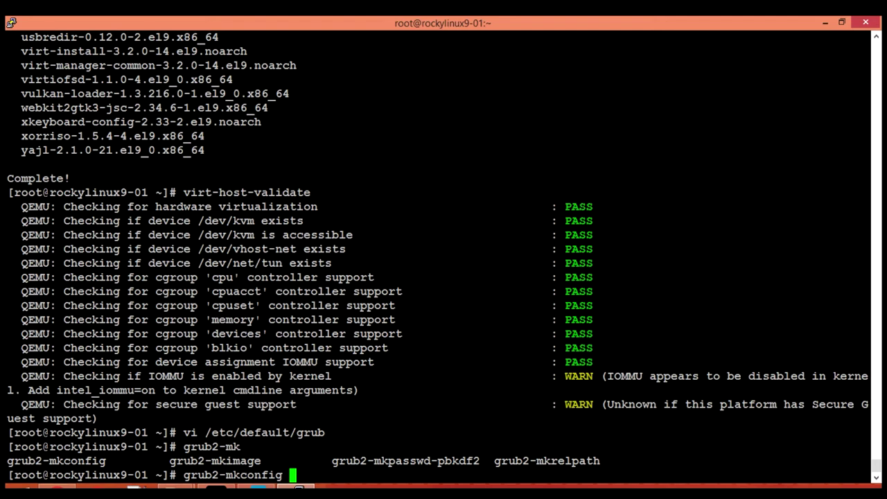
pyautogui.write('-o /boot/grub2/')
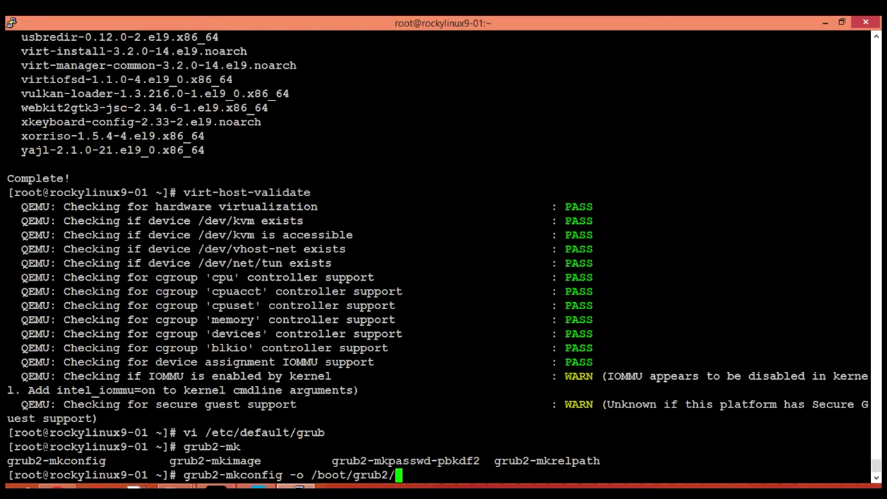
pyautogui.write('grub.cfg')
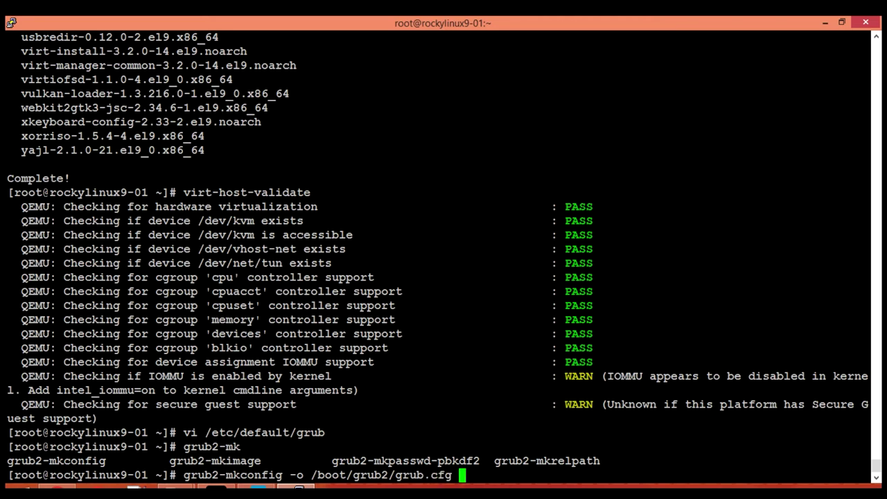
pyautogui.press('Return')
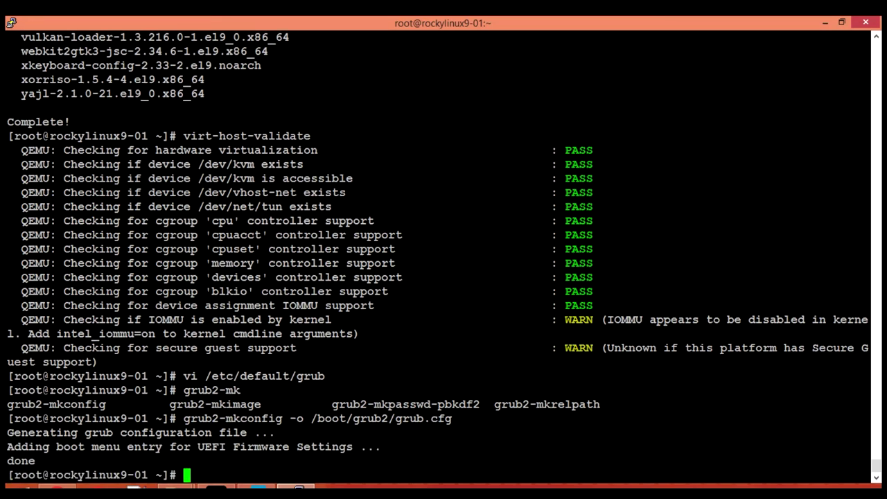
# Step: Reboot the server and dismiss PuTTY's lost-connection error
pyautogui.write('reboot')
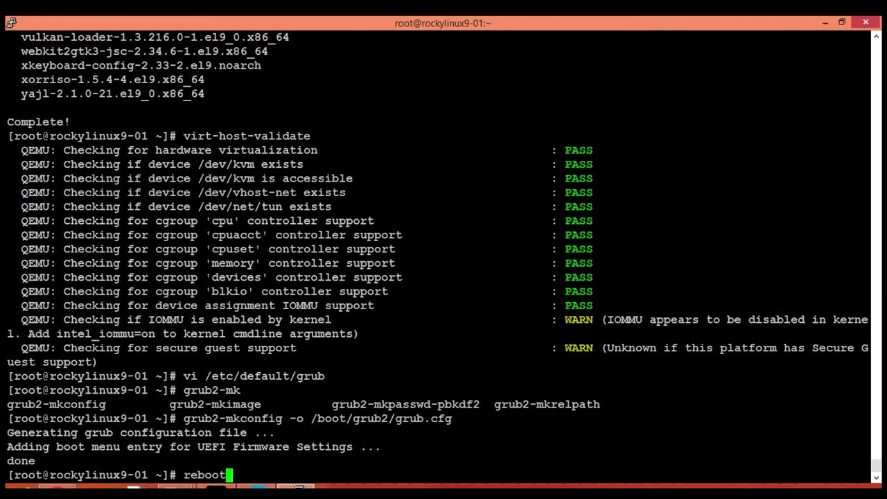
pyautogui.press('Return')
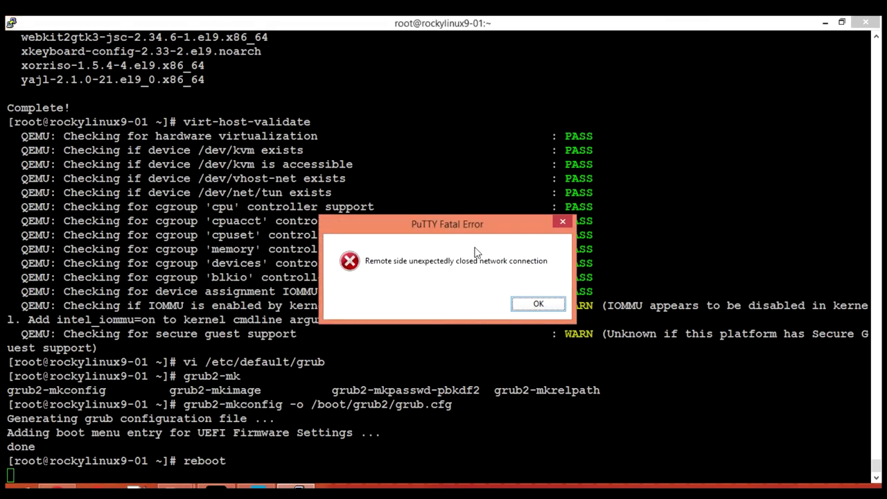
pyautogui.press('Return')
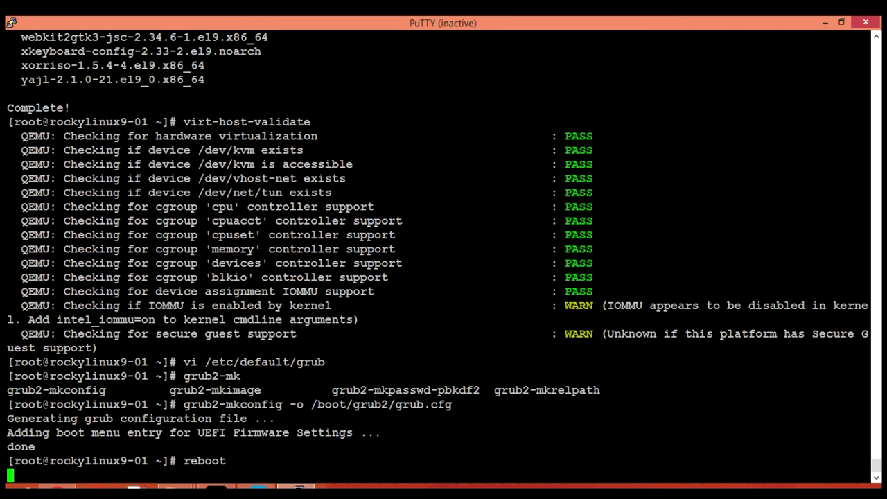
# Step: Reconnect to kvm-01 as root and rerun virt-host-validate, confirming the IOMMU check now passes
pyautogui.click(11, 22)
pyautogui.click(52, 165)
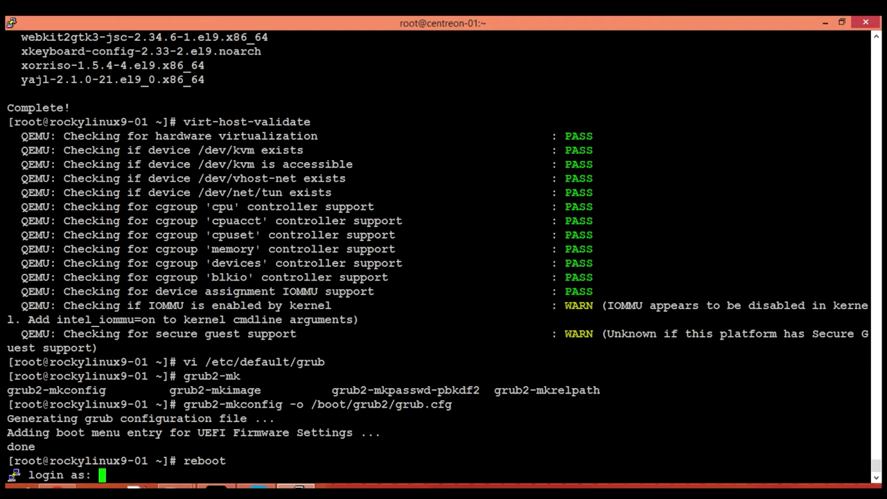
pyautogui.write('root')
pyautogui.press('Return')
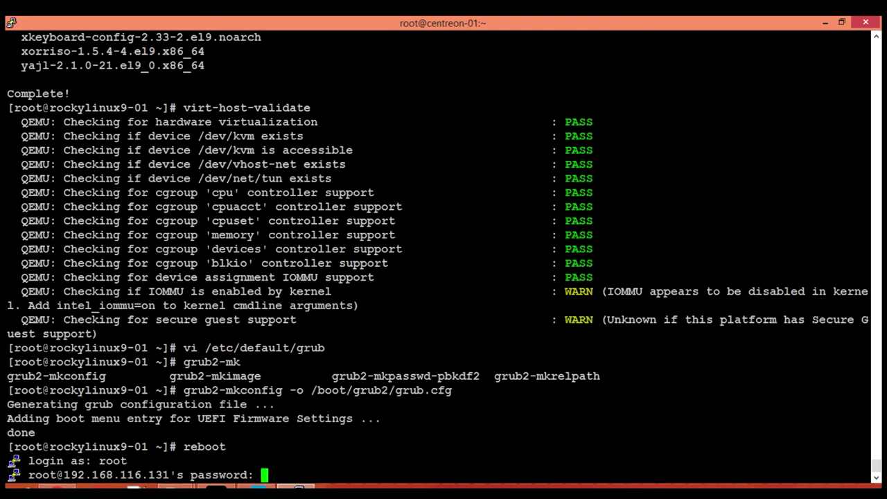
pyautogui.press('Return')
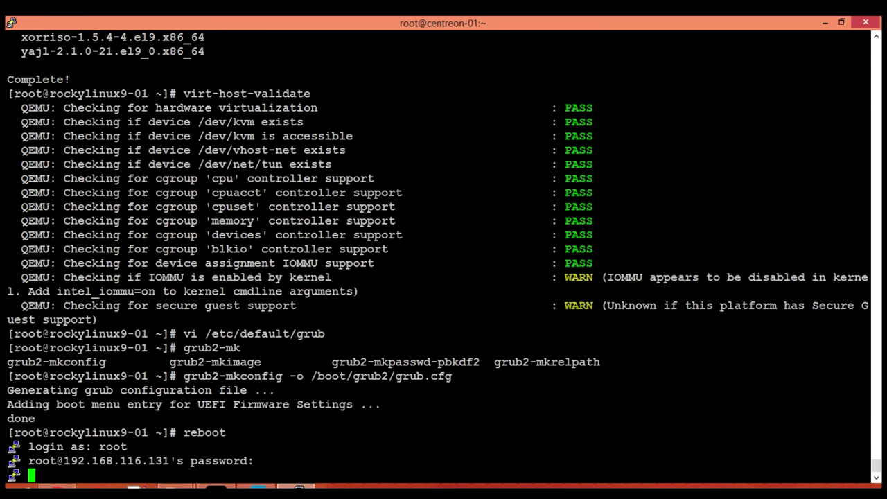
pyautogui.press('Up')
pyautogui.press('Up')
pyautogui.press('Up')
pyautogui.press('Up')
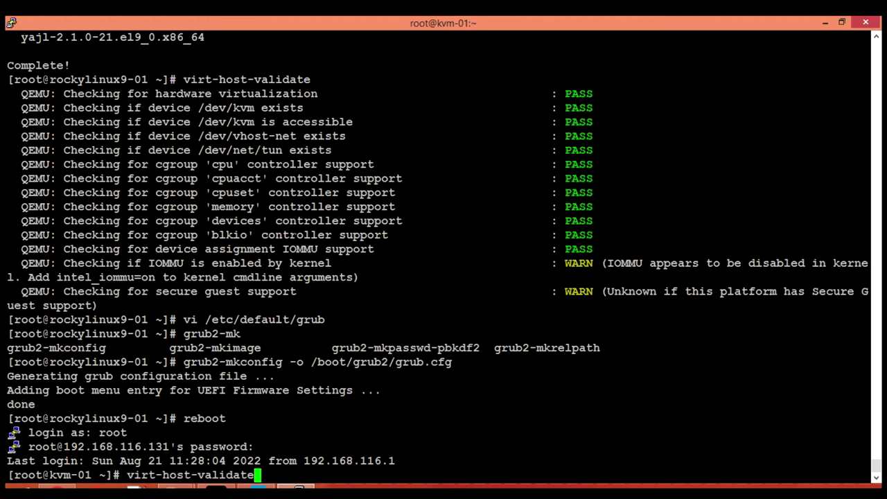
pyautogui.press('Return')
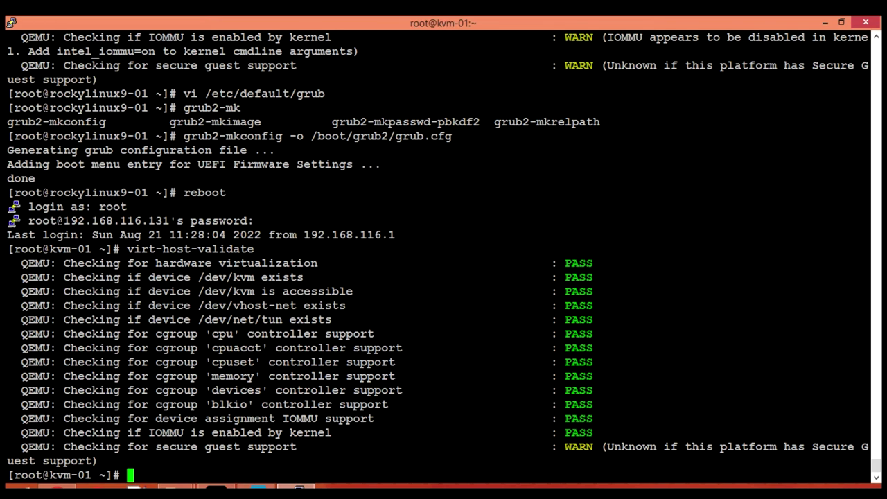
# Step: Install cockpit and cockpit-machines with 'dnf install cockpit cockpit-machines -y' until the 30-package install shows Complete!
pyautogui.write('dnf install c')
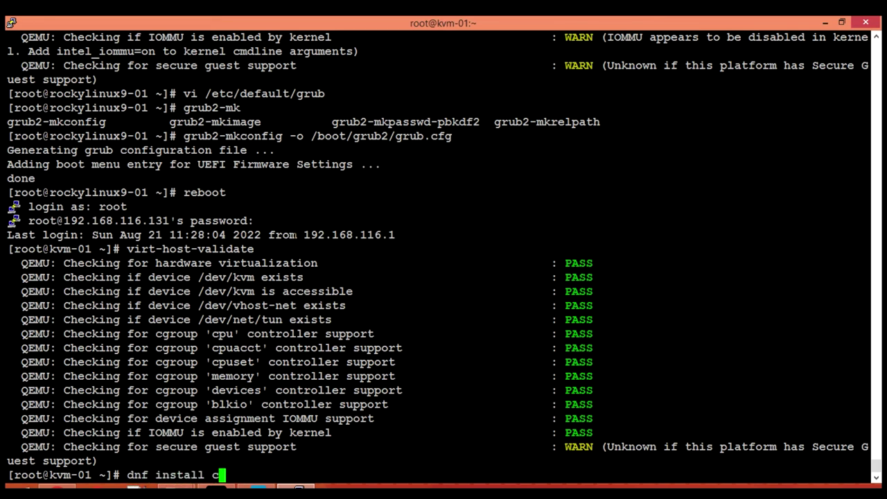
pyautogui.write('ockpit ')
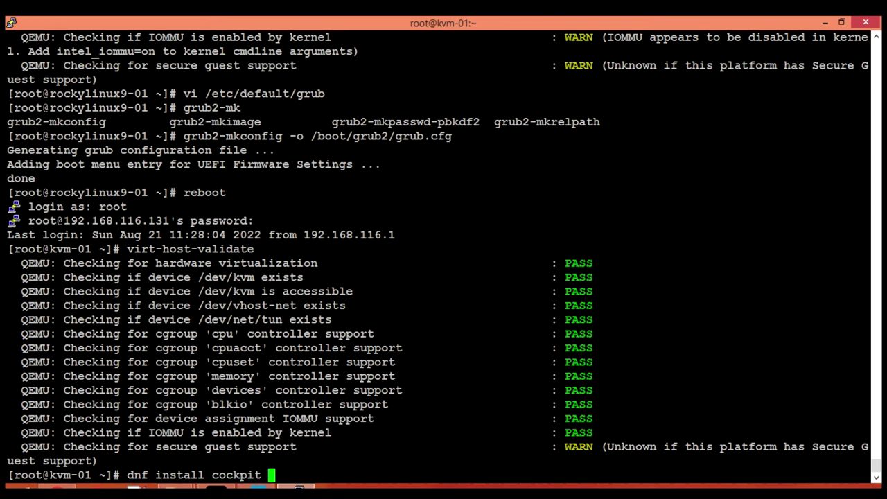
pyautogui.write('cock')
pyautogui.write('pit-ma')
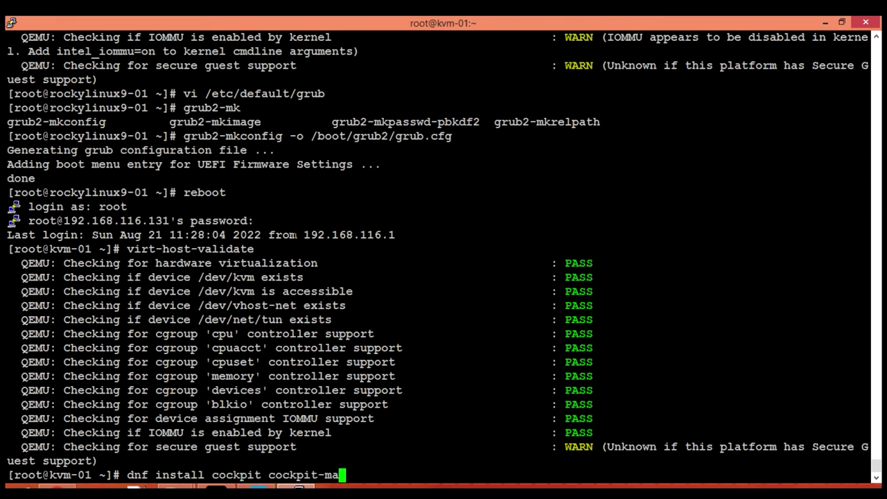
pyautogui.write('chines')
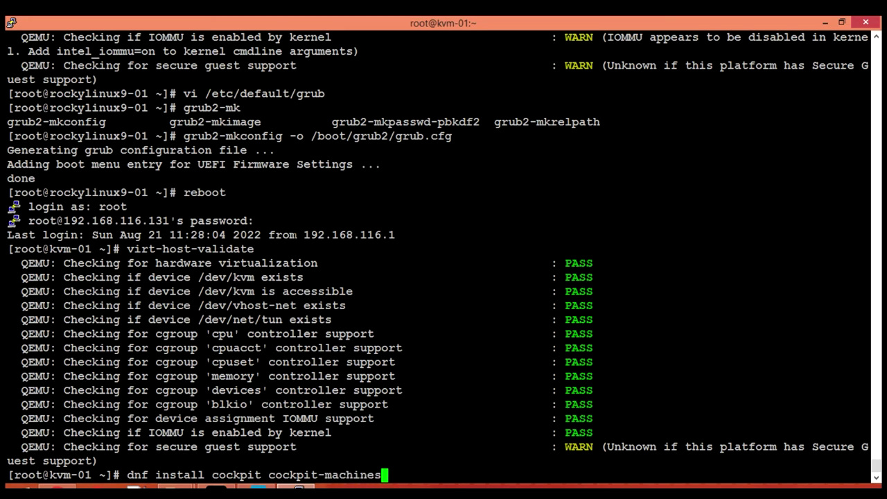
pyautogui.write(' -y')
pyautogui.press('Return')
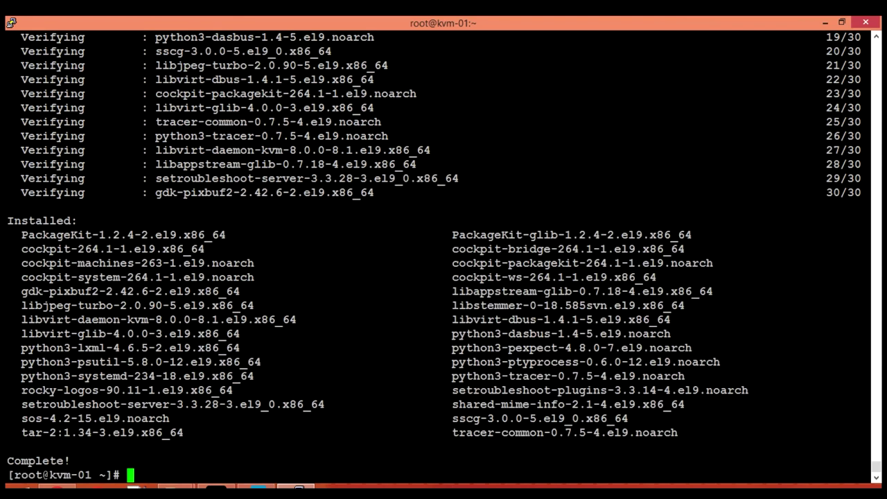
# Step: Enable cockpit.socket now and confirm with ss -tulpn that port 9090 is listening
pyautogui.write('systemc')
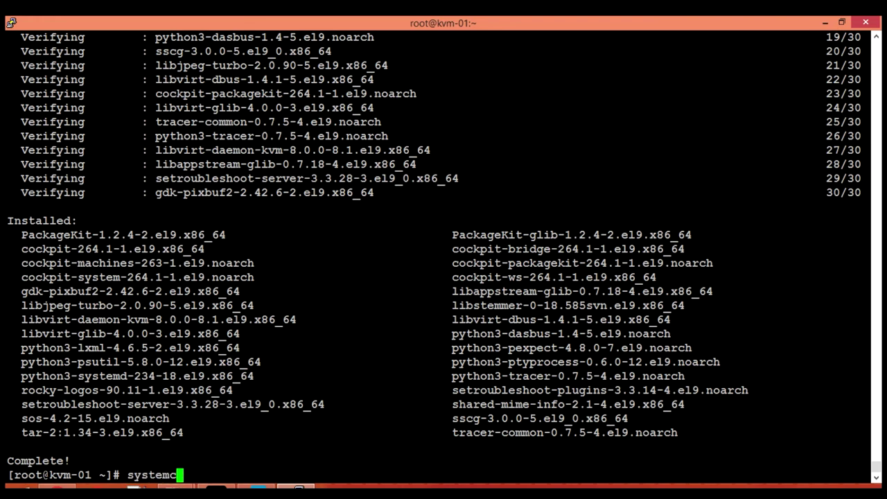
pyautogui.write('tl enable --now c')
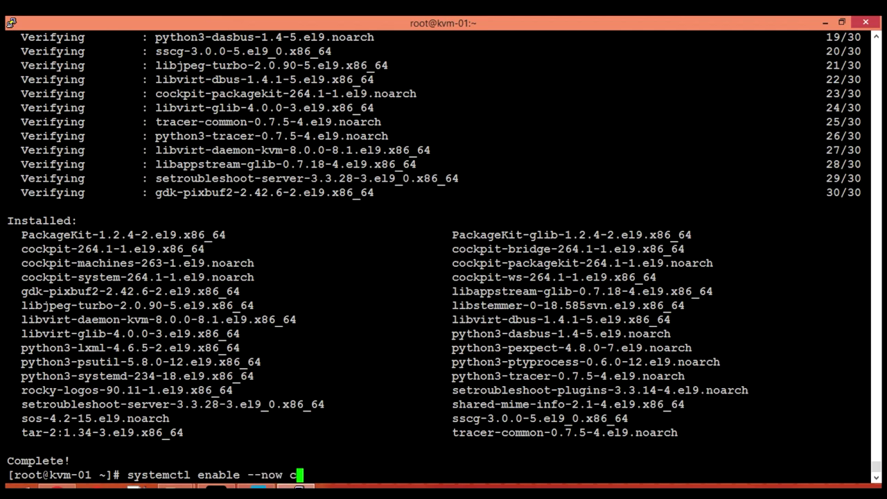
pyautogui.write('ockpit.socket')
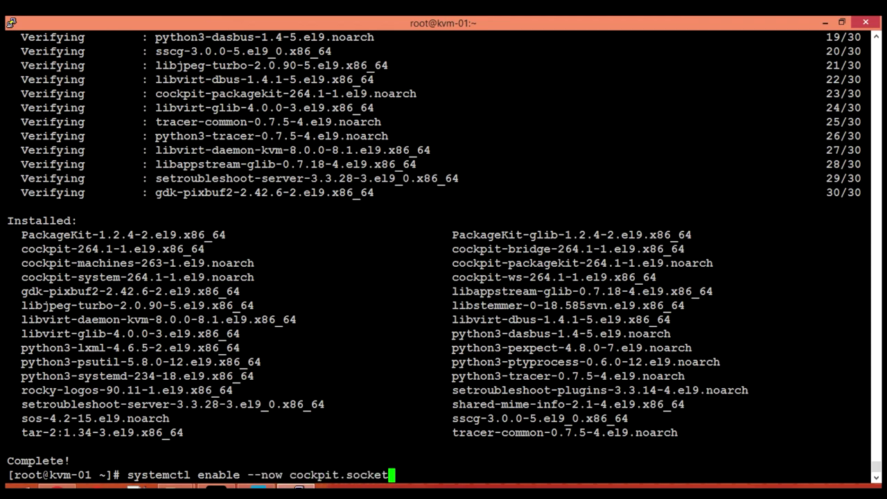
pyautogui.press('Return')
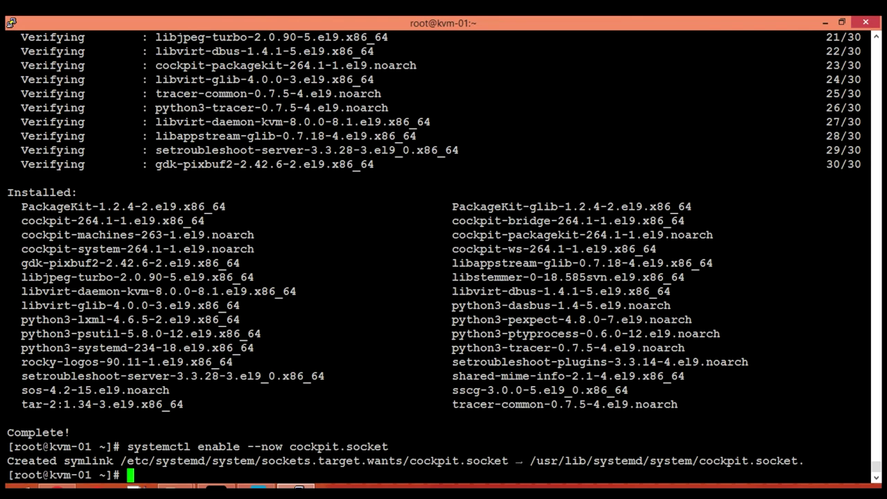
pyautogui.write('ss -tulpn | grep cockpit')
pyautogui.press('Return')
pyautogui.press('Up')
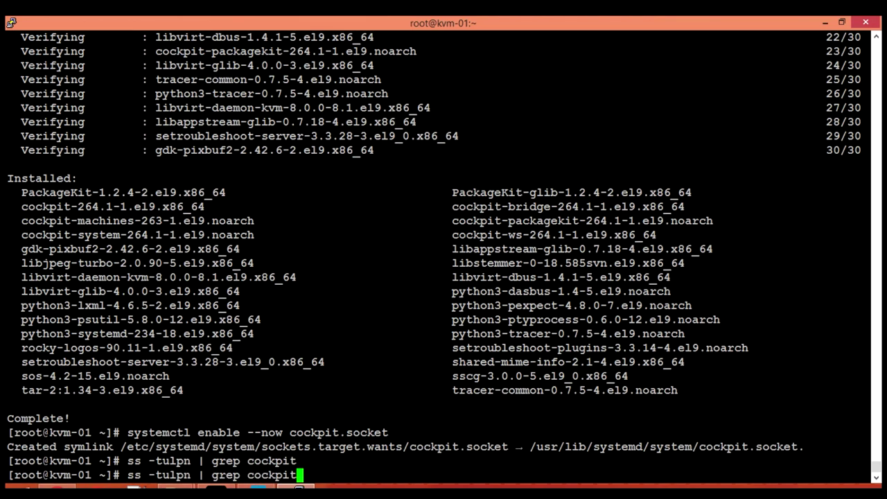
pyautogui.press('BackSpace')
pyautogui.press('BackSpace')
pyautogui.press('BackSpace')
pyautogui.press('BackSpace')
pyautogui.press('BackSpace')
pyautogui.press('BackSpace')
pyautogui.press('BackSpace')
pyautogui.press('BackSpace')
pyautogui.press('BackSpace')
pyautogui.press('BackSpace')
pyautogui.press('BackSpace')
pyautogui.press('BackSpace')
pyautogui.press('BackSpace')
pyautogui.press('BackSpace')
pyautogui.press('BackSpace')
pyautogui.press('Return')
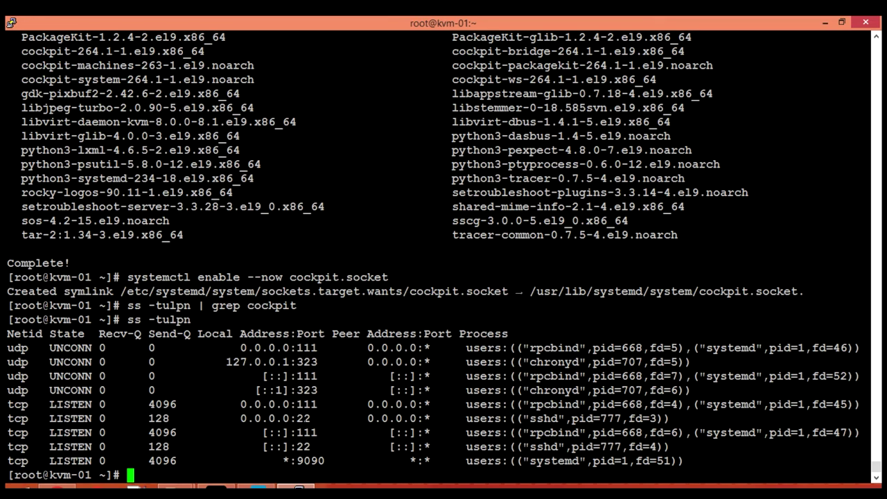
# Step: Run 'firewall-cmd --list-all' and verify cockpit is among the allowed services
pyautogui.write('firewall-cmd ')
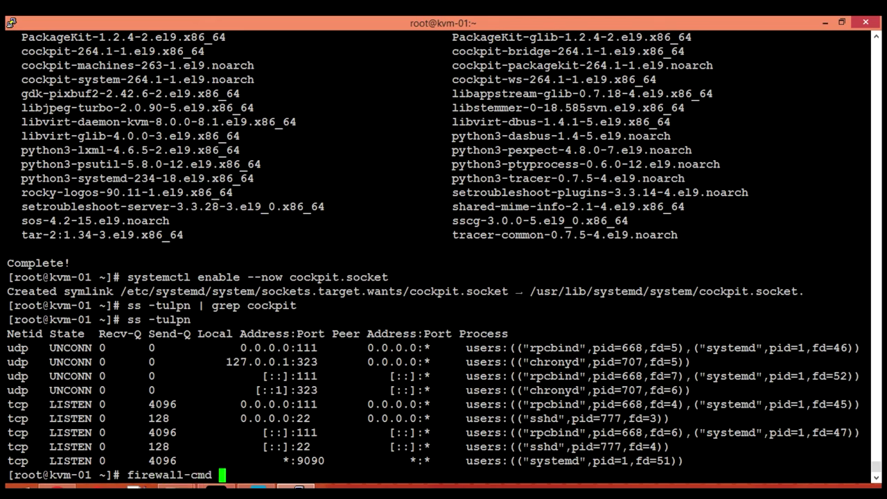
pyautogui.write('--list')
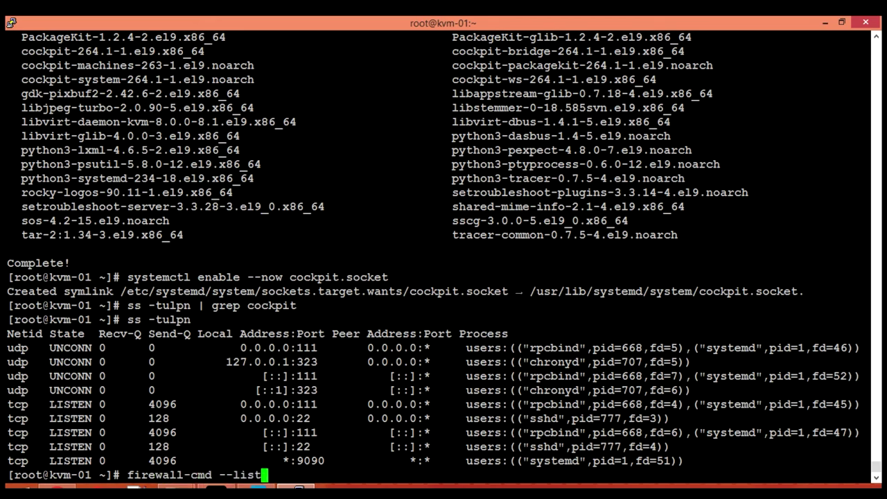
pyautogui.write('-aal')
pyautogui.press('BackSpace')
pyautogui.press('BackSpace')
pyautogui.write('ll')
pyautogui.press('Return')
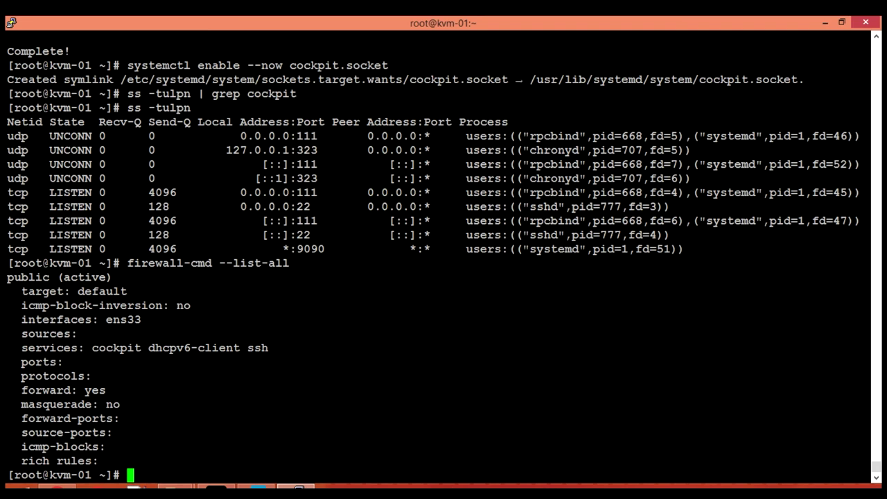
pyautogui.moveTo(85, 348); pyautogui.dragTo(142, 348)
pyautogui.click(145, 370)
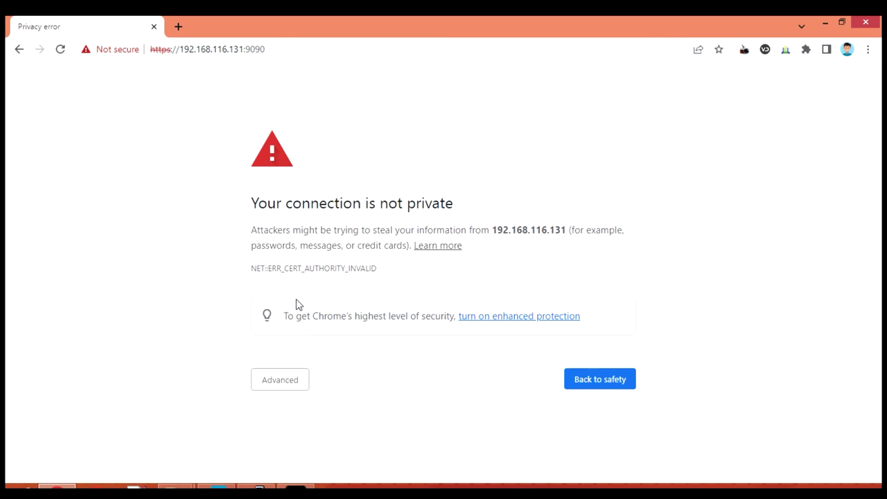
pyautogui.click(292, 388)
pyautogui.scroll(-1, 215, 351)
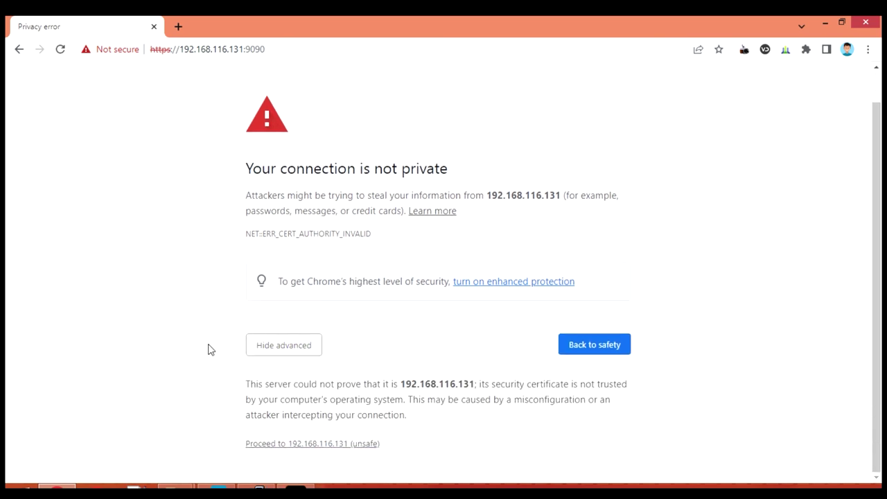
pyautogui.click(314, 447)
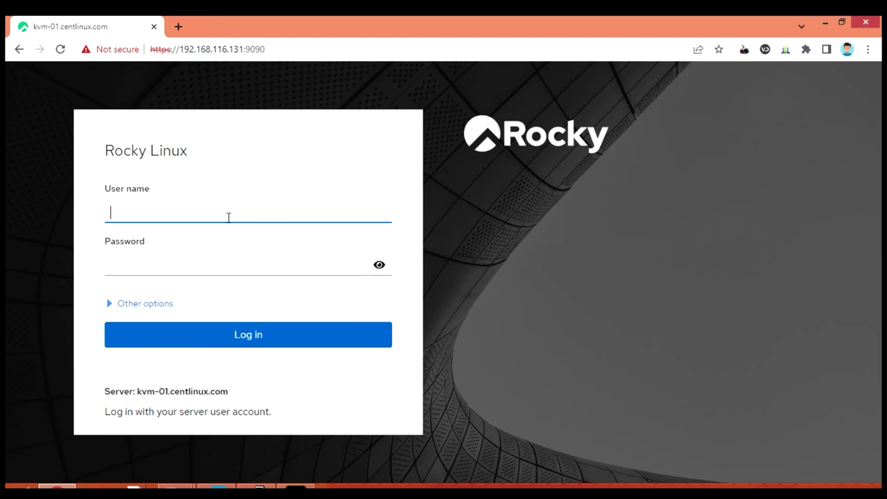
# Step: Log in to Cockpit with user name root and the account password
pyautogui.click(228, 217)
pyautogui.write('root')
pyautogui.press('Tab')
pyautogui.write('•••')
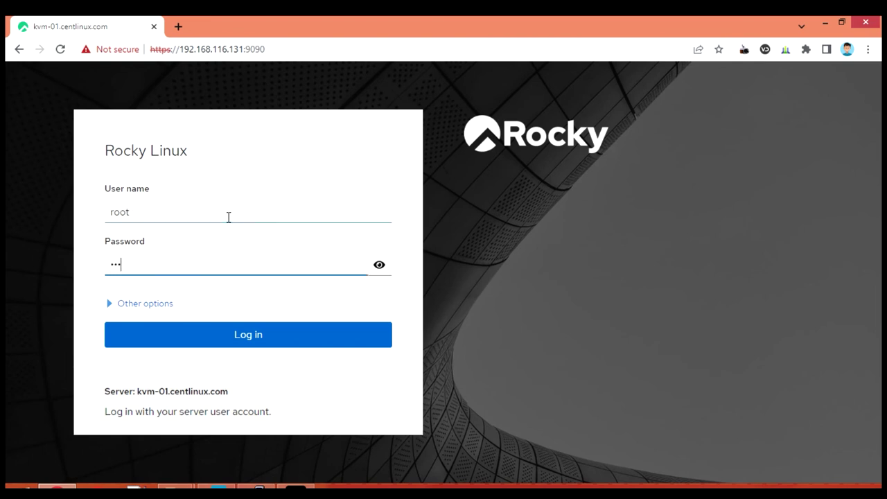
pyautogui.click(254, 342)
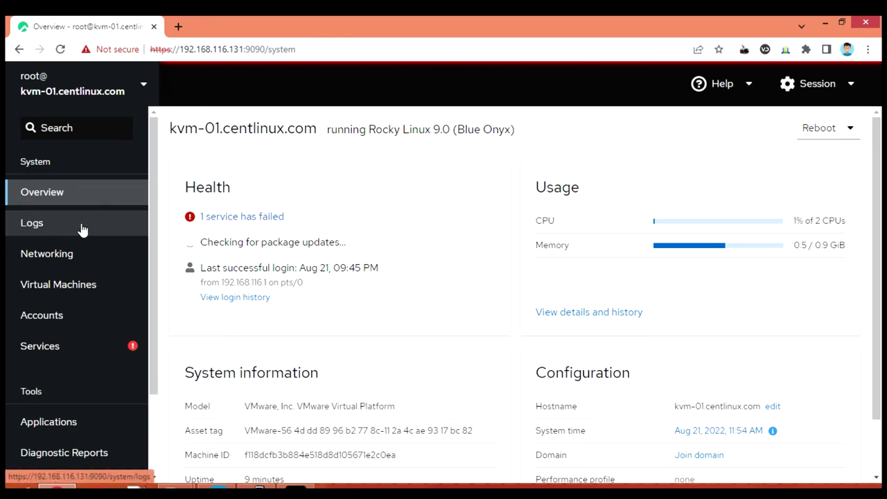
# Step: Open the Virtual Machines page from the Cockpit sidebar
pyautogui.click(62, 289)
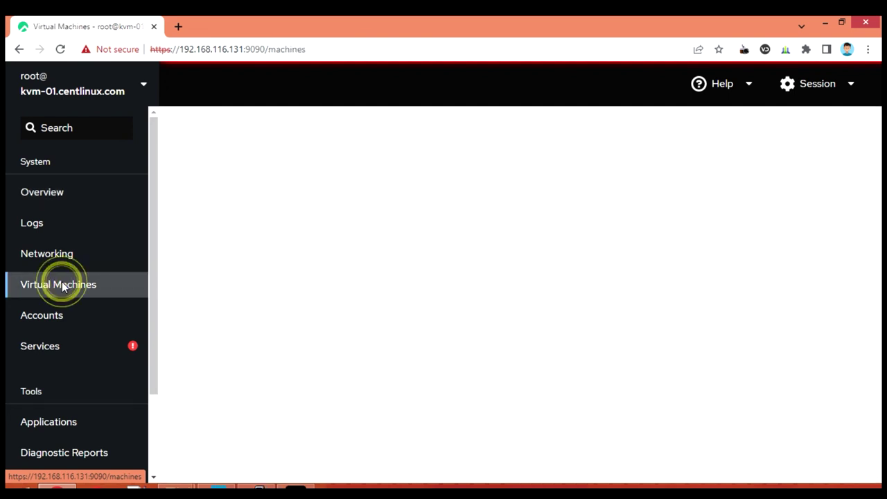